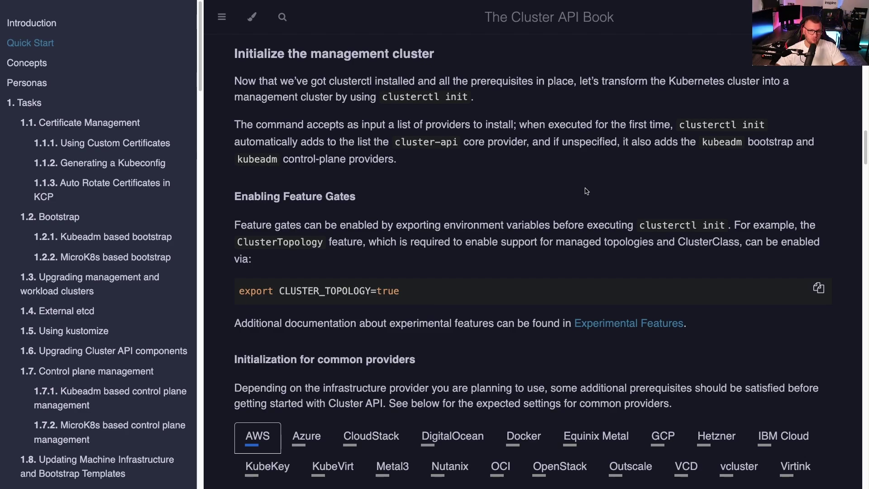
Review the Quick Start's common prerequisites and the options for installing or configuring a Kubernetes cluster, including Kind
scroll(599, 426, "down", 3)
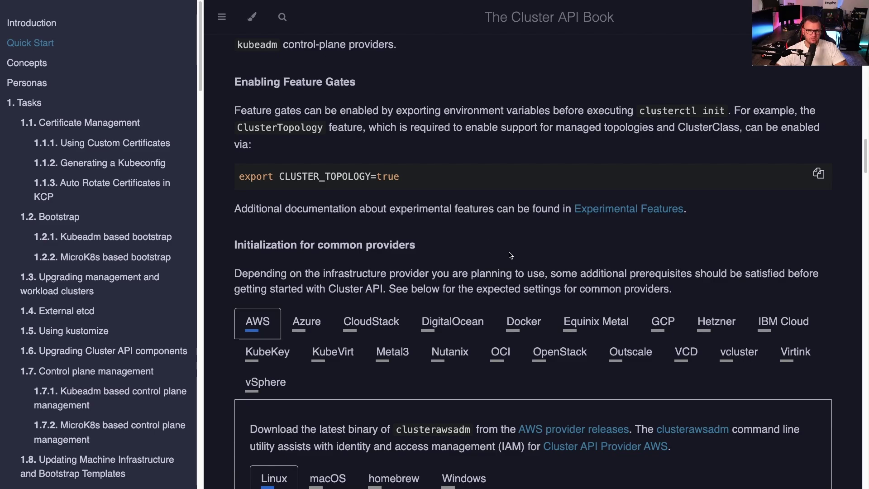
scroll(488, 291, "up", 20)
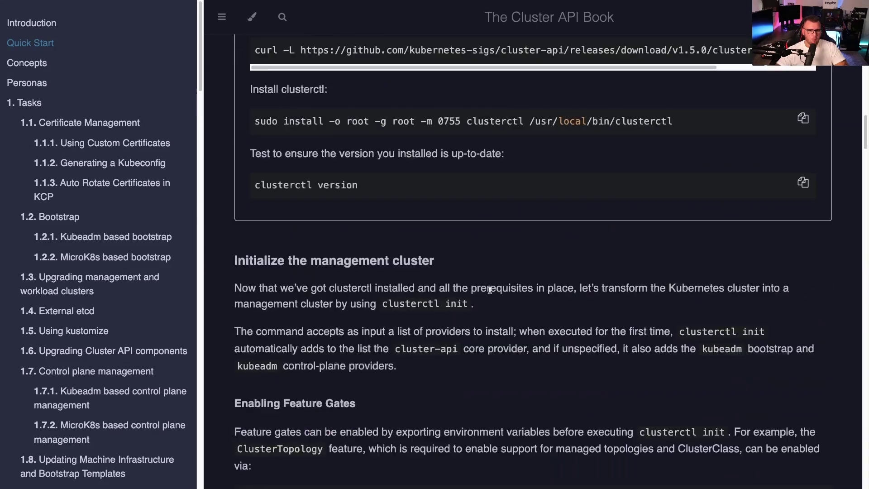
scroll(487, 292, "up", 15)
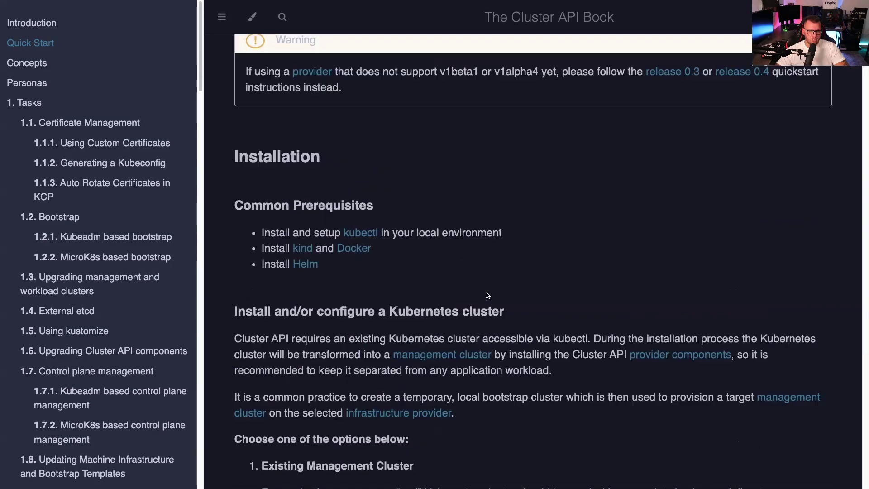
scroll(500, 343, "down", 1)
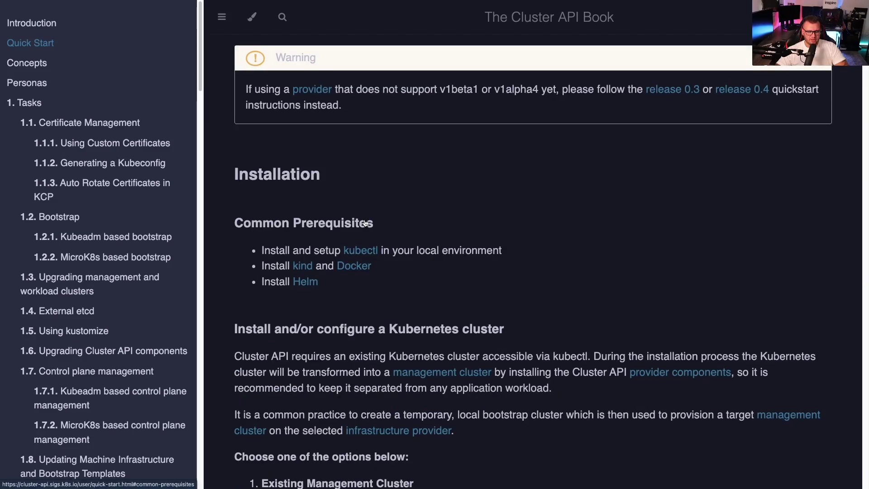
scroll(366, 225, "down", 3)
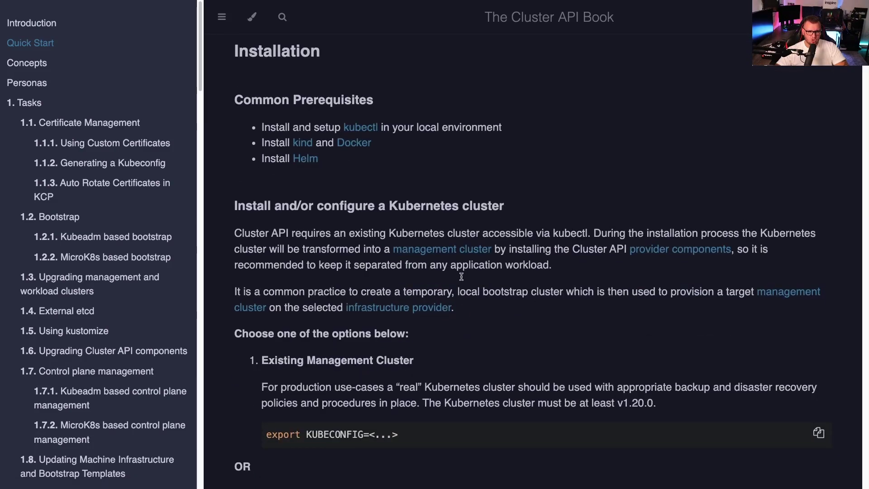
scroll(435, 226, "down", 1)
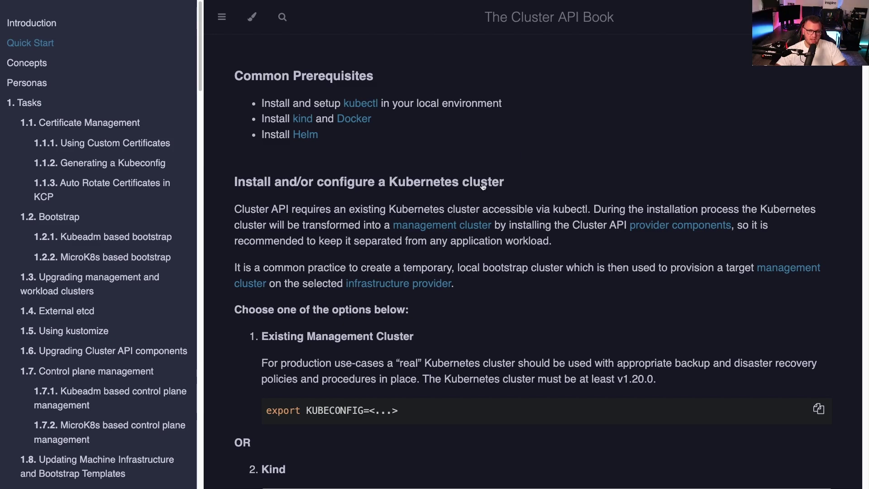
scroll(485, 192, "down", 5)
scroll(491, 309, "down", 8)
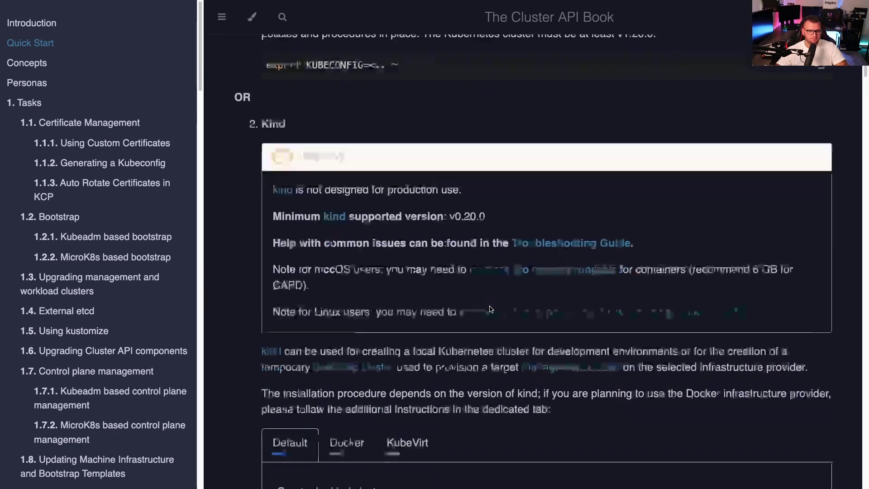
scroll(425, 300, "down", 6)
scroll(408, 163, "up", 6)
scroll(357, 247, "down", 3)
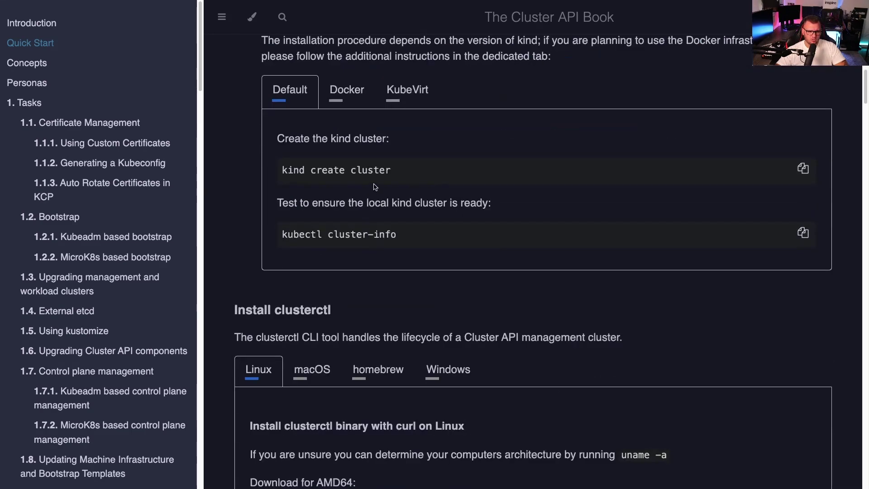
Read the clusterctl installation instructions for Linux and the section on initializing the management cluster
scroll(407, 181, "down", 3)
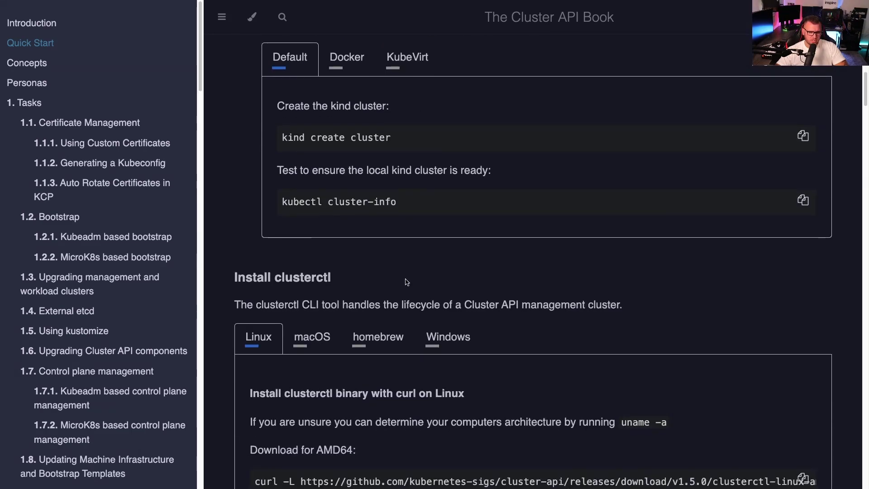
scroll(365, 249, "down", 3)
scroll(365, 249, "down", 10)
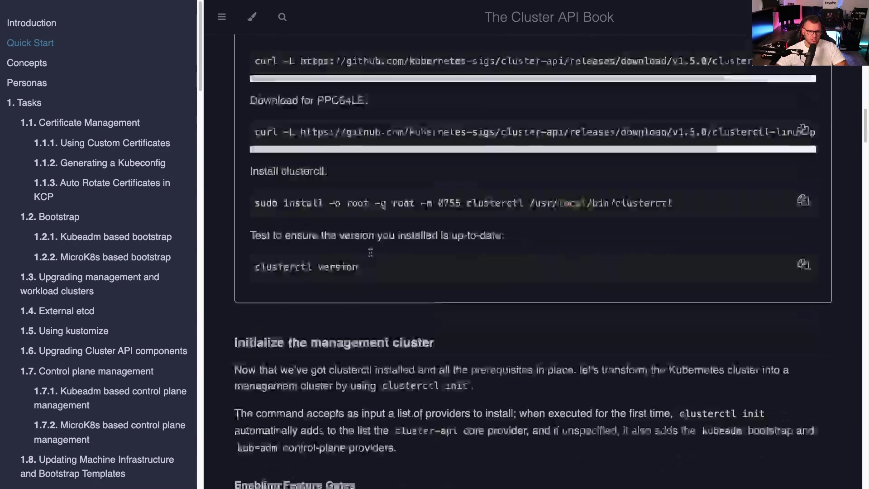
scroll(378, 261, "down", 4)
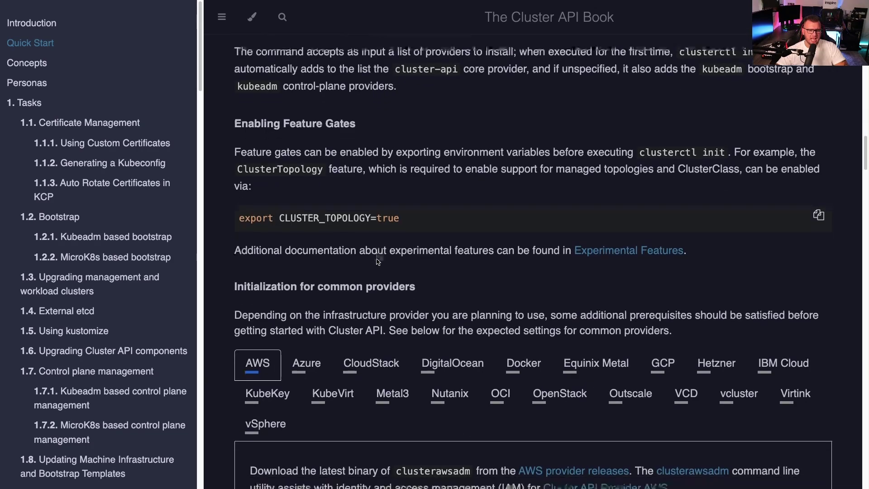
Examine the AWS initialization instructions, from downloading clusterawsadm to the example usage
scroll(378, 261, "down", 4)
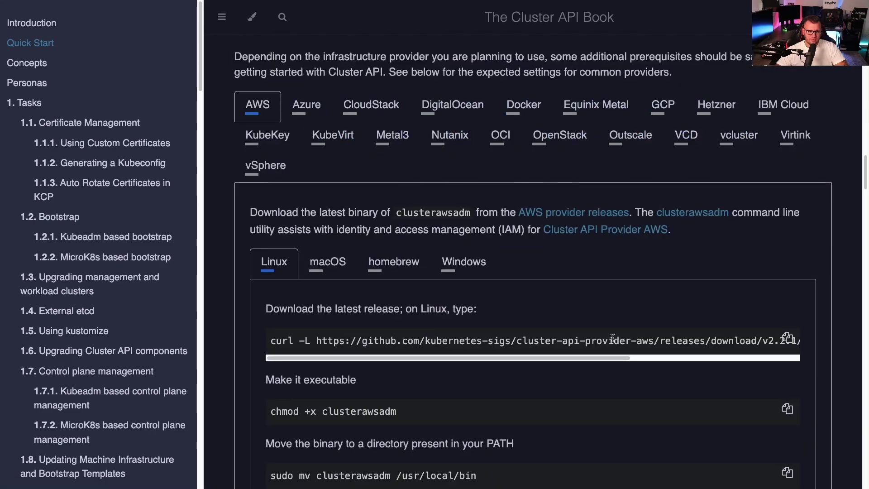
scroll(450, 422, "down", 2)
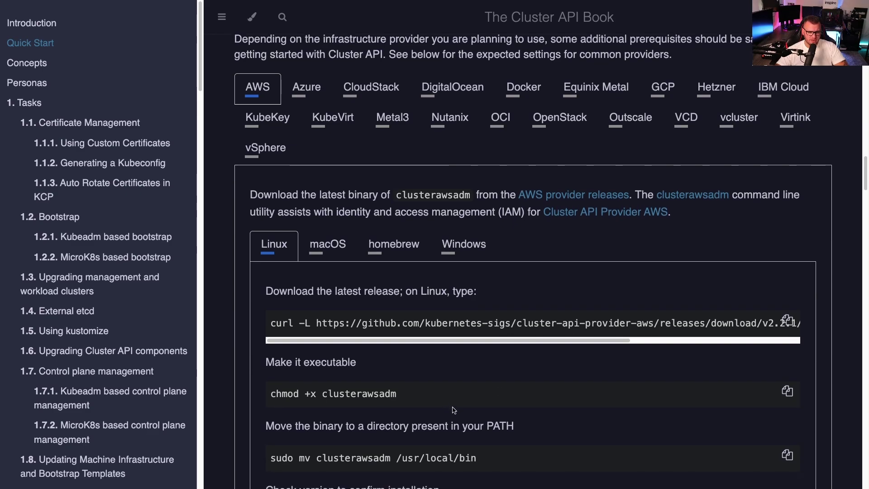
scroll(397, 353, "down", 5)
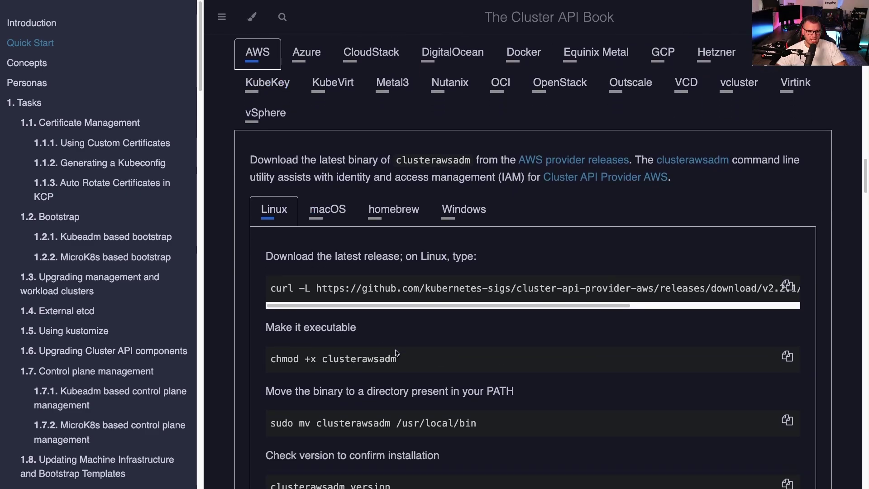
scroll(397, 353, "down", 7)
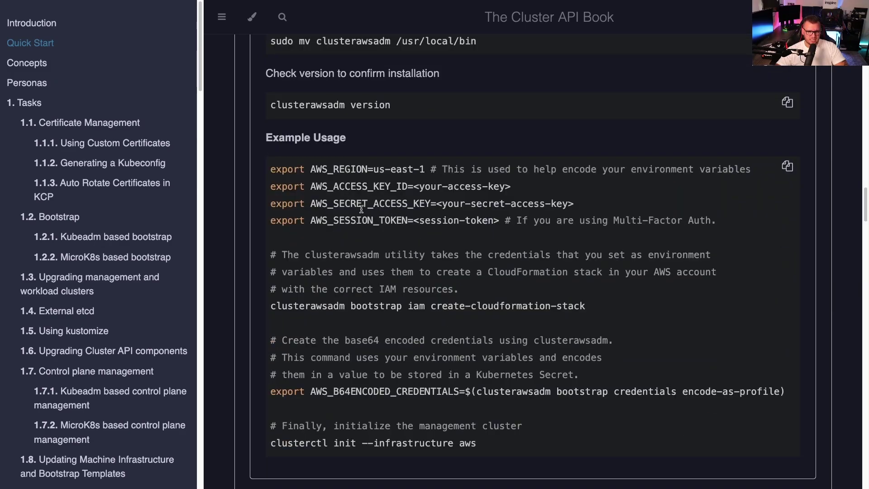
Show the Azure initialization settings for common providers and read through the environment variables, identity secret and init command
scroll(458, 267, "up", 9)
scroll(492, 325, "up", 4)
left_click(306, 125)
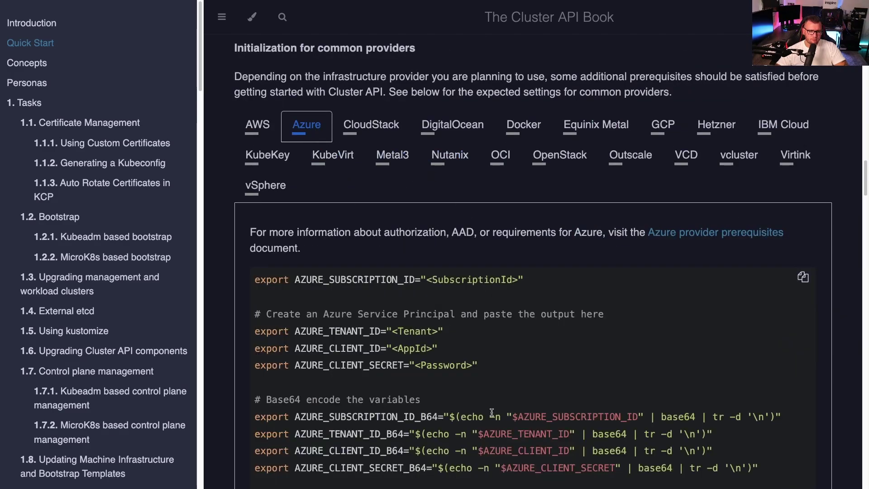
scroll(492, 413, "down", 7)
scroll(500, 390, "up", 7)
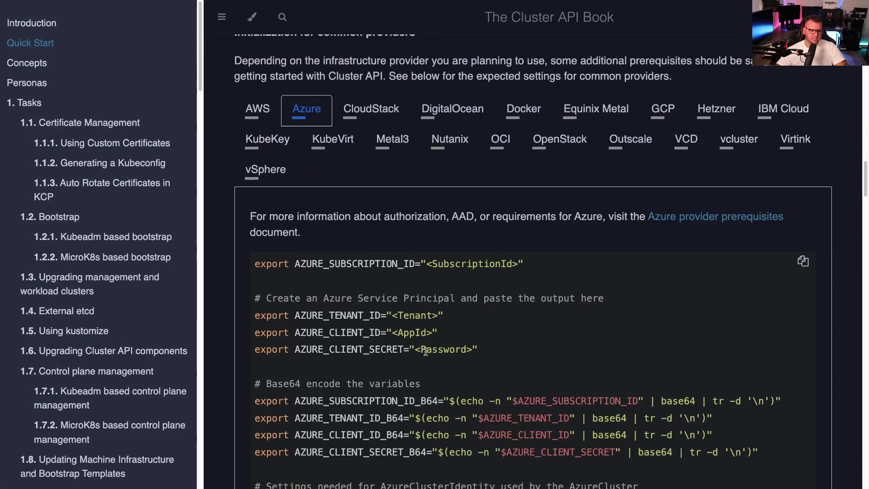
scroll(421, 353, "down", 3)
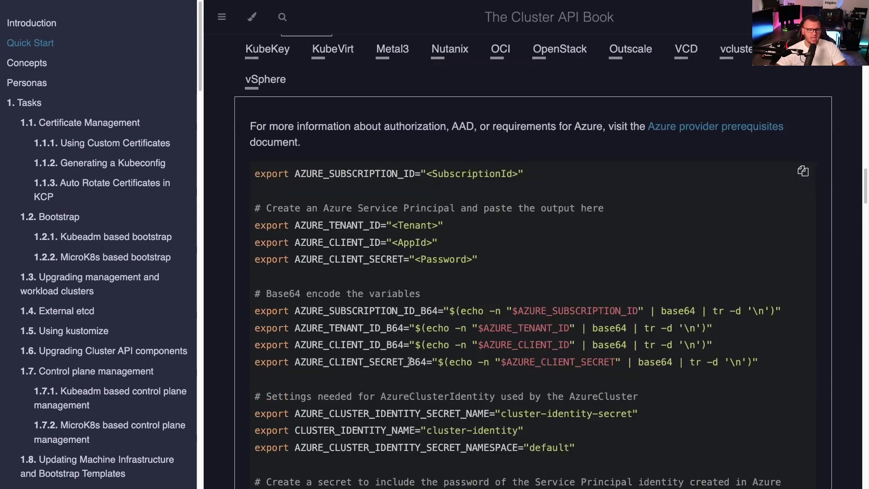
scroll(409, 360, "down", 3)
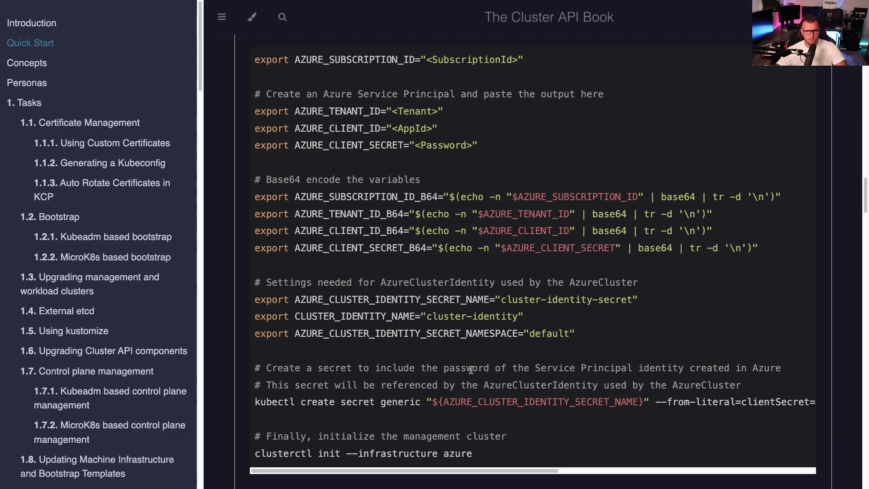
scroll(471, 370, "up", 6)
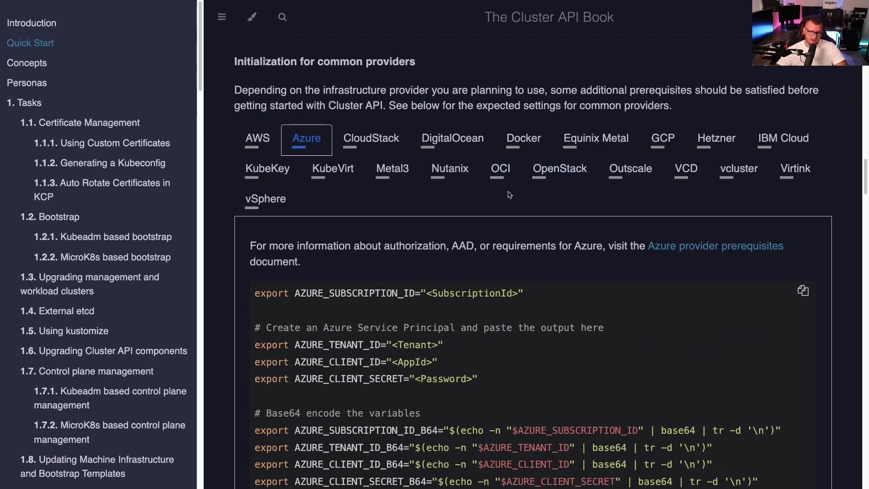
Switch to the Azure portal and open the list of Kubernetes services
scroll(491, 250, "up", 10)
mouse_move(377, 45)
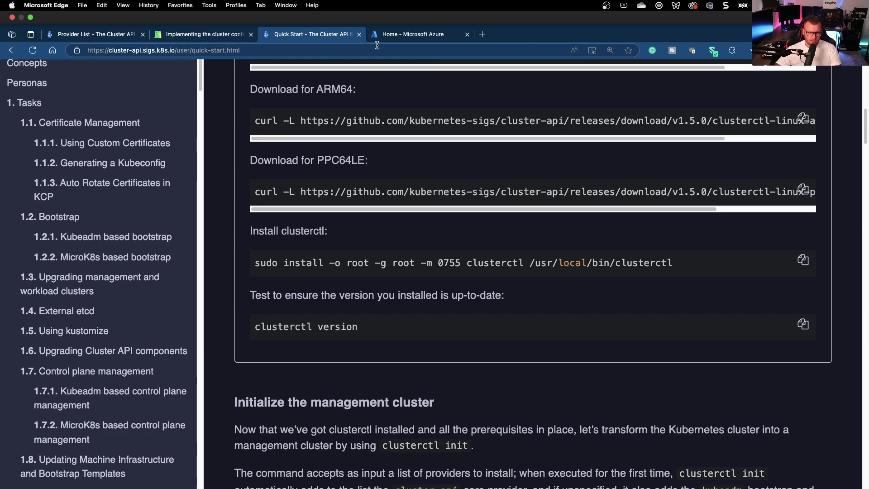
left_click(390, 34)
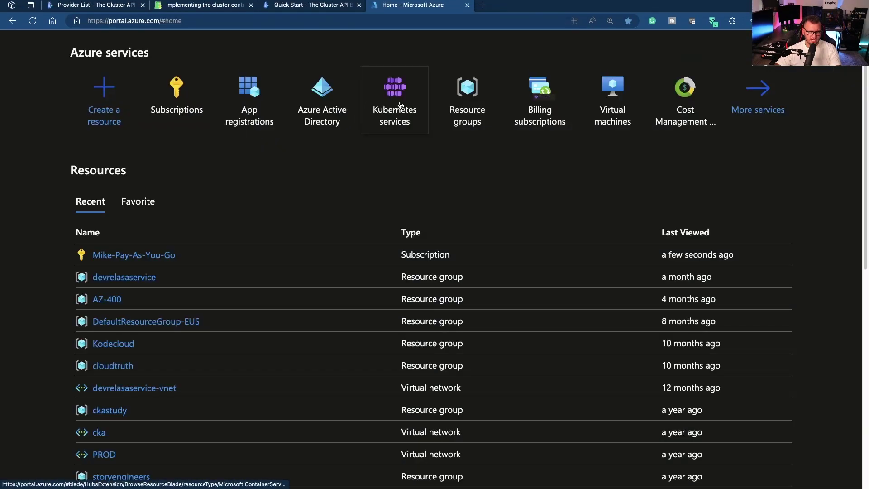
left_click(341, 90)
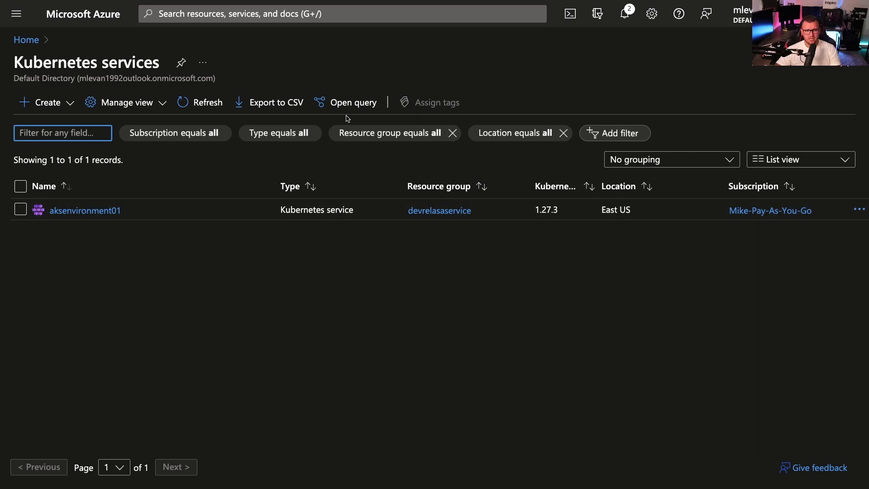
Return to the Cluster API Quick Start page and review the Kind option for a local cluster
left_click(308, 35)
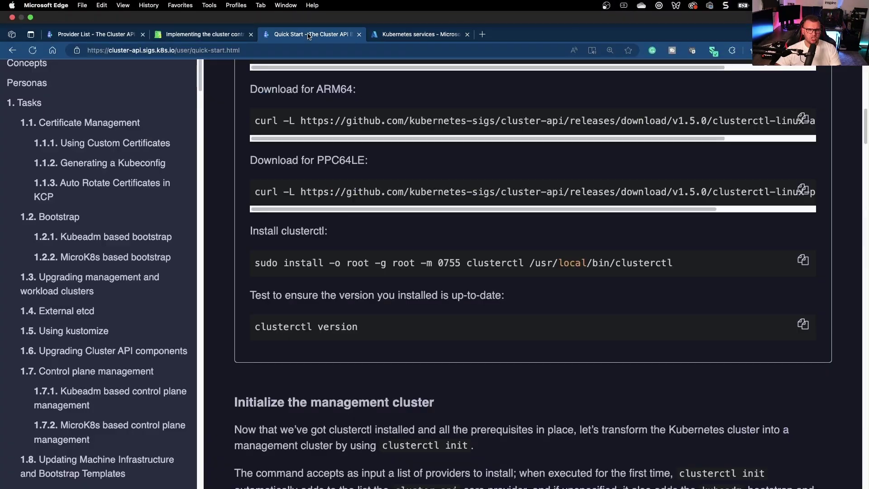
scroll(519, 326, "up", 6)
scroll(520, 326, "up", 11)
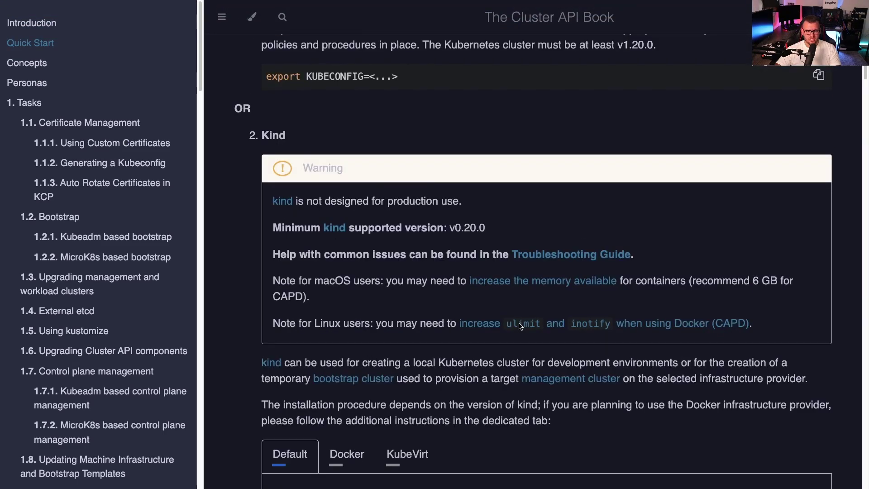
Go back to the Azure initialization section and look over the required subscription, tenant and client variables
scroll(520, 326, "down", 15)
scroll(522, 334, "down", 20)
scroll(522, 334, "down", 3)
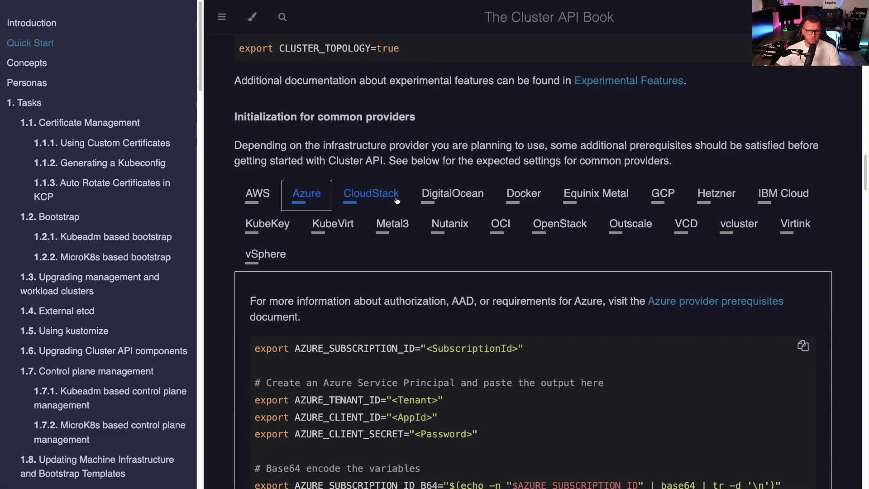
scroll(370, 221, "down", 4)
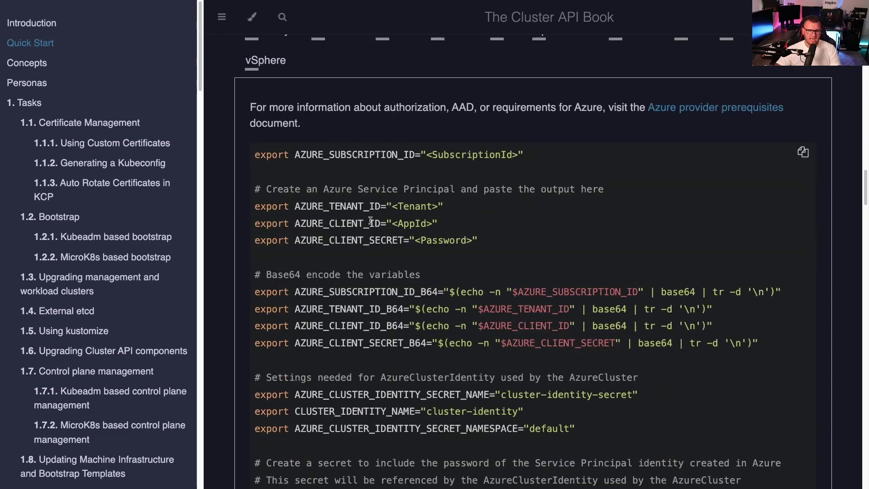
scroll(370, 221, "up", 1)
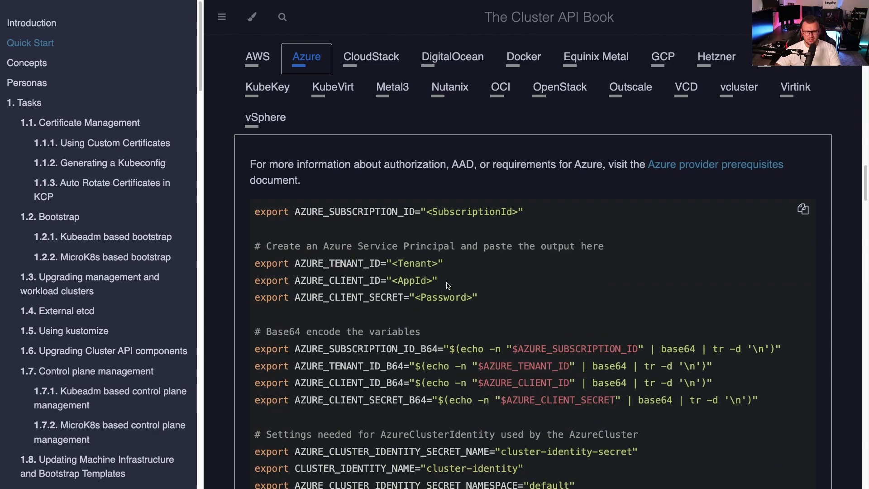
Show the AWS provider instructions and review the credential exports in the example usage
left_click(258, 65)
scroll(373, 297, "down", 2)
scroll(373, 297, "down", 4)
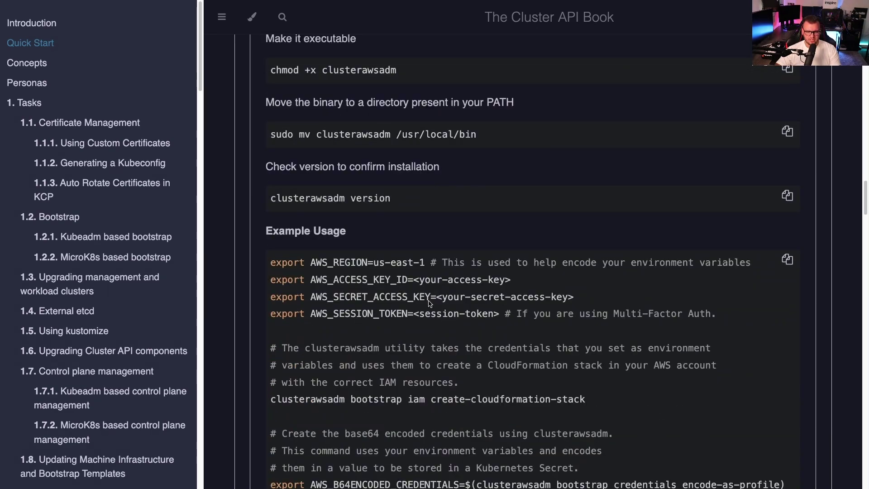
scroll(459, 332, "up", 10)
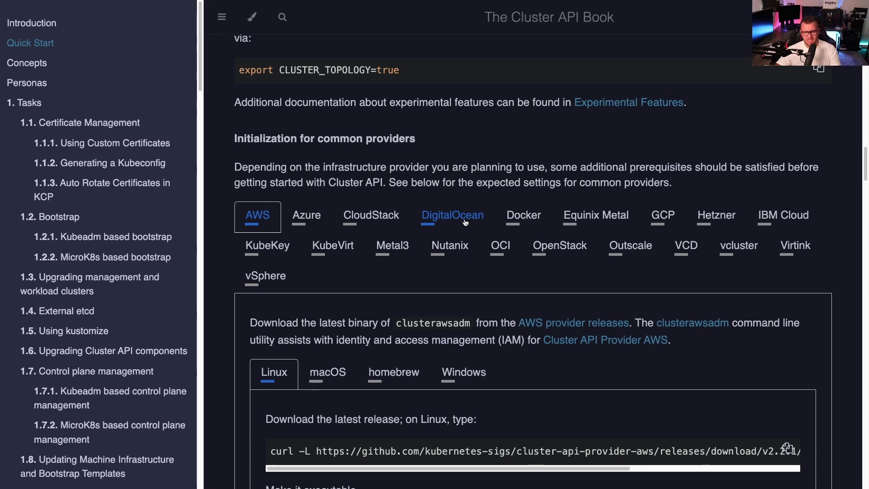
Look over the Quick Start again from the installation prerequisites to the Install clusterctl section
scroll(464, 222, "up", 20)
scroll(464, 272, "up", 15)
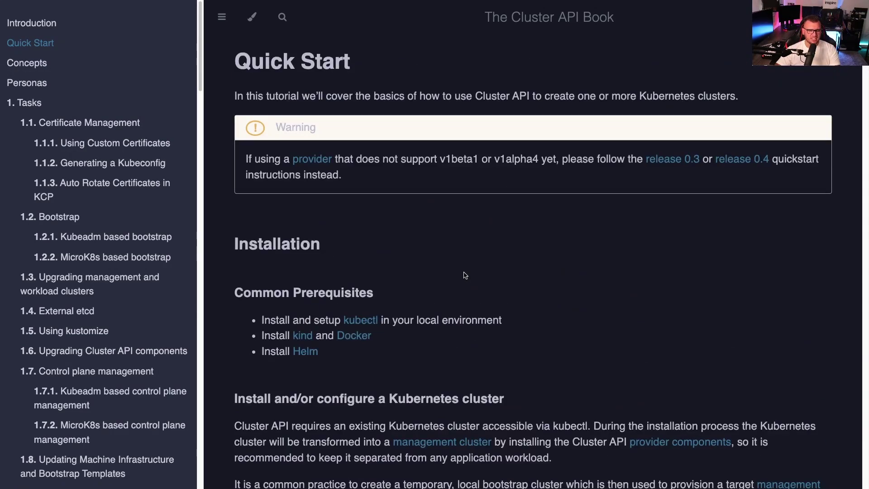
scroll(465, 275, "down", 12)
scroll(480, 270, "down", 12)
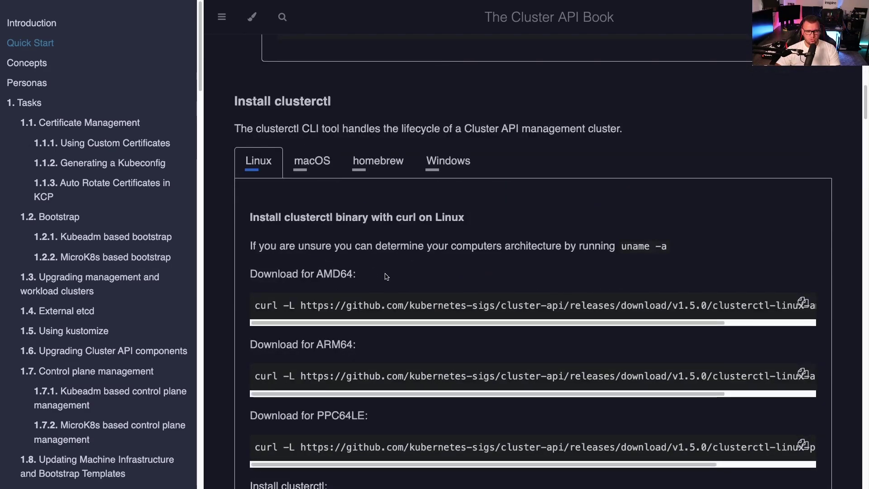
scroll(394, 271, "up", 15)
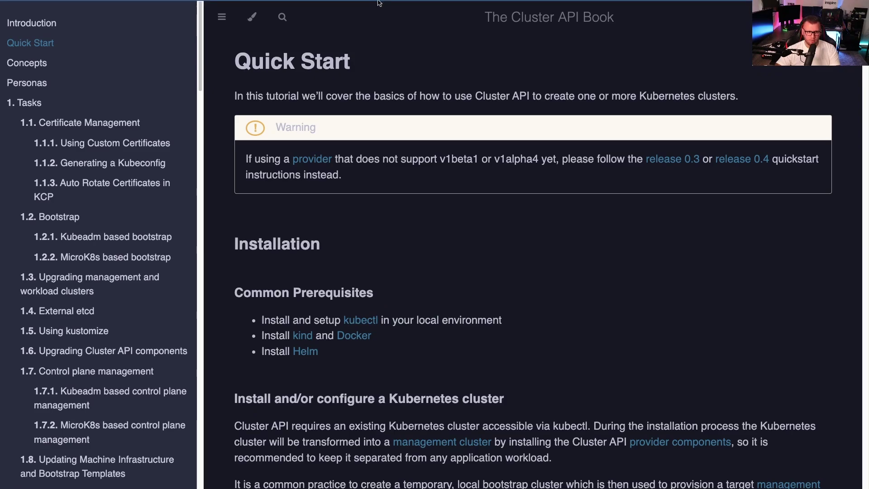
Switch to Visual Studio Code and view the clusterctl installation commands for Linux and Mac in install.sh
left_click(418, 10)
key("super+Tab")
key("super+Tab")
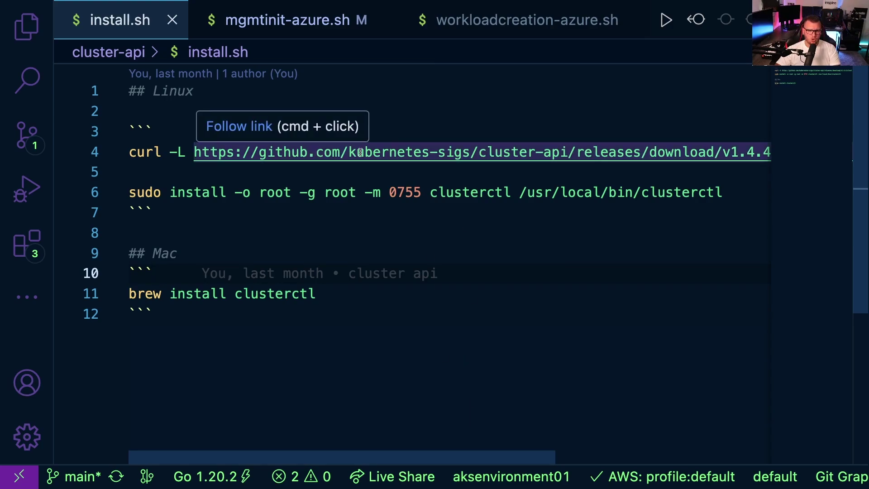
left_click_drag(455, 455, 413, 430)
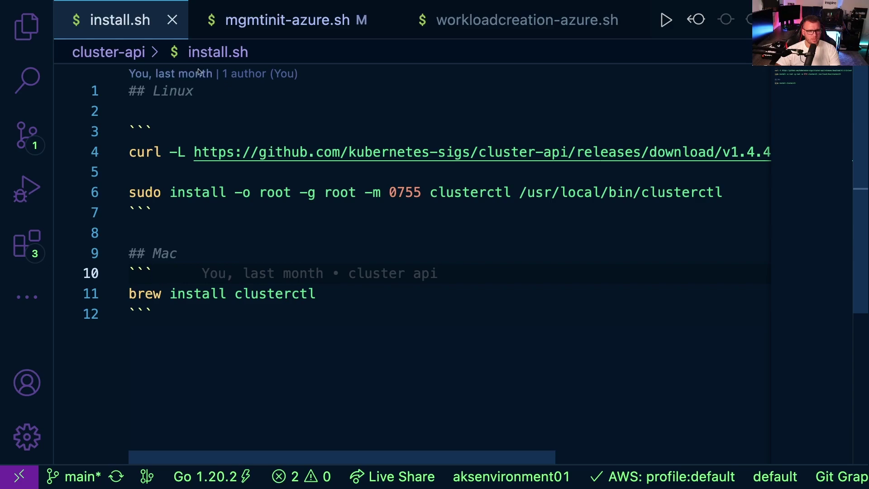
Run the Azure variable exports and the cluster identity secret creation command from mgmtinit-azure.sh in the terminal
key("ctrl+Tab")
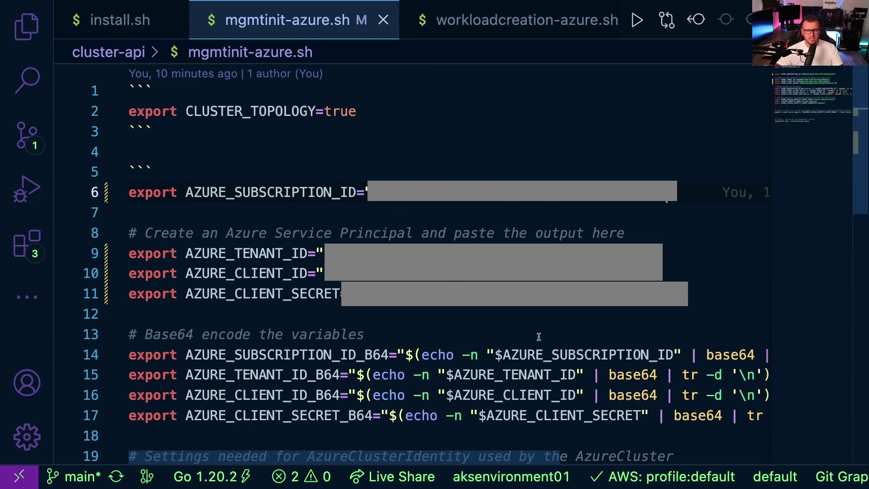
scroll(566, 369, "down", 4)
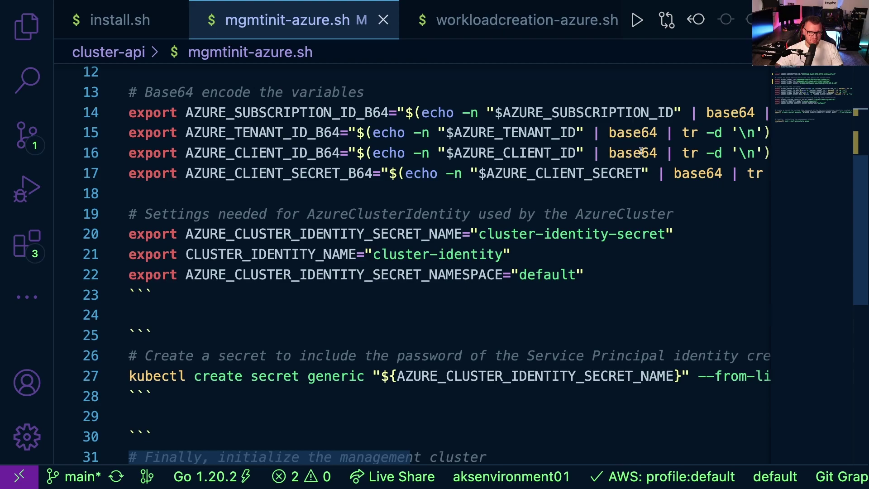
scroll(649, 163, "down", 2)
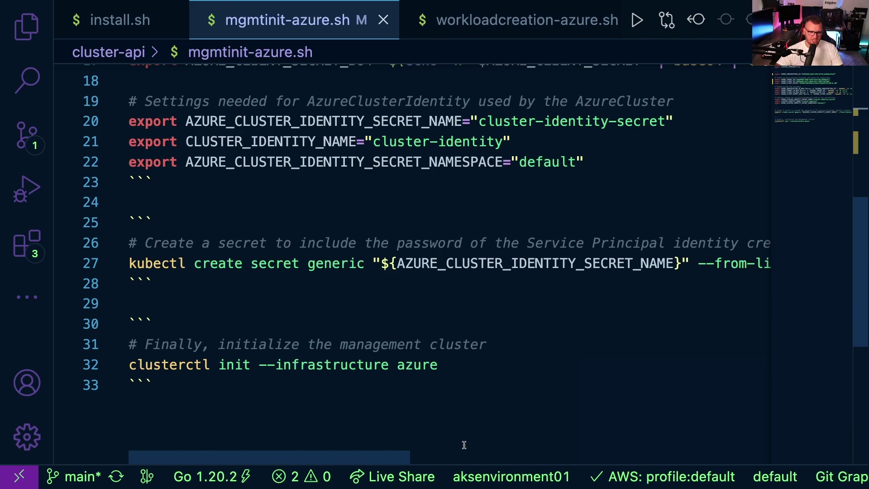
scroll(448, 436, "up", 1)
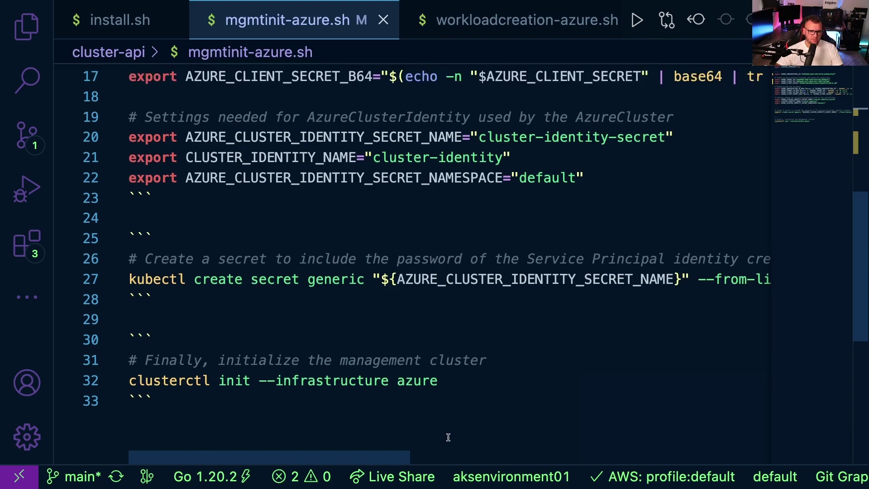
key("ctrl+Return")
key("ctrl+Return")
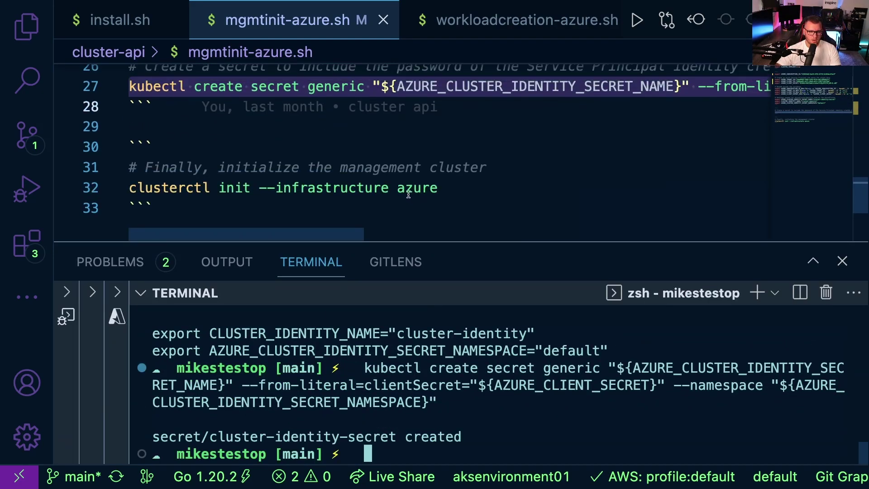
Clear the terminal and initialize the management cluster with clusterctl init --infrastructure azure
scroll(408, 195, "down", 1)
left_click(311, 173)
key("ctrl+Return")
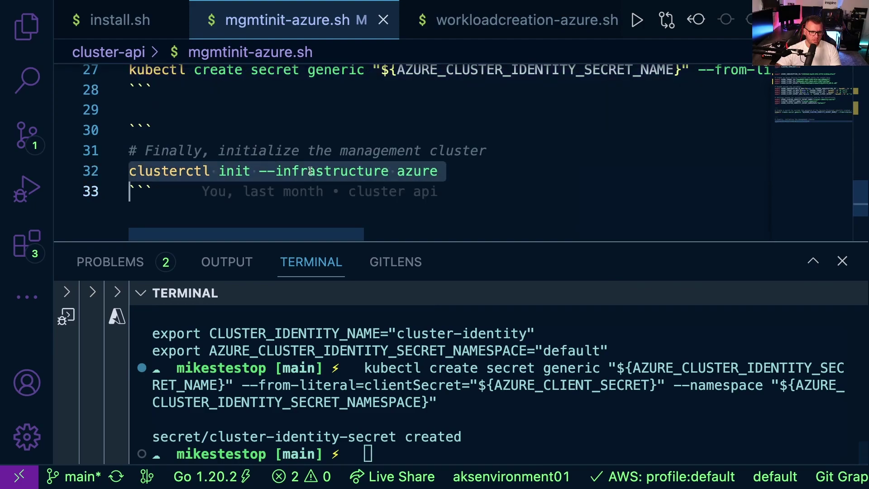
left_click(512, 407)
type("clear")
key("Return")
key("ctrl+Return")
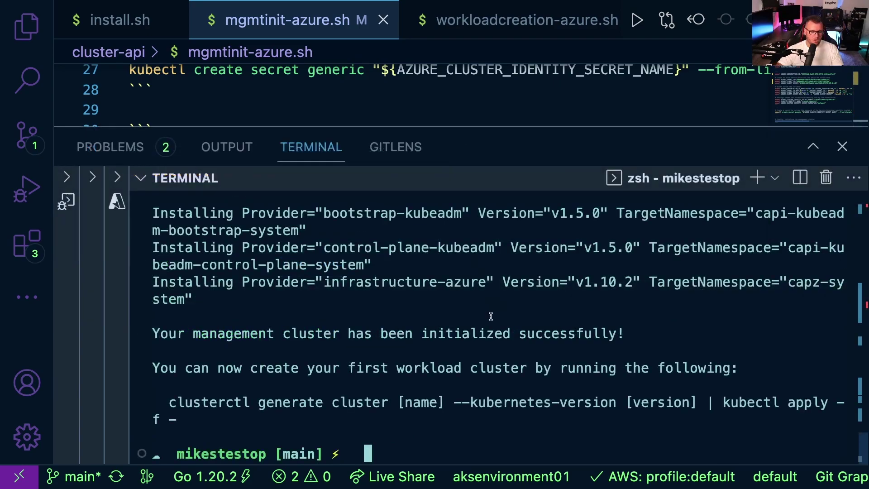
Examine the initialization output for the installed cluster-api, bootstrap, control plane and Azure infrastructure providers
scroll(499, 328, "up", 1)
scroll(499, 327, "down", 1)
scroll(499, 328, "up", 2)
left_click_drag(462, 265, 321, 265)
left_click(415, 264)
scroll(488, 331, "up", 1)
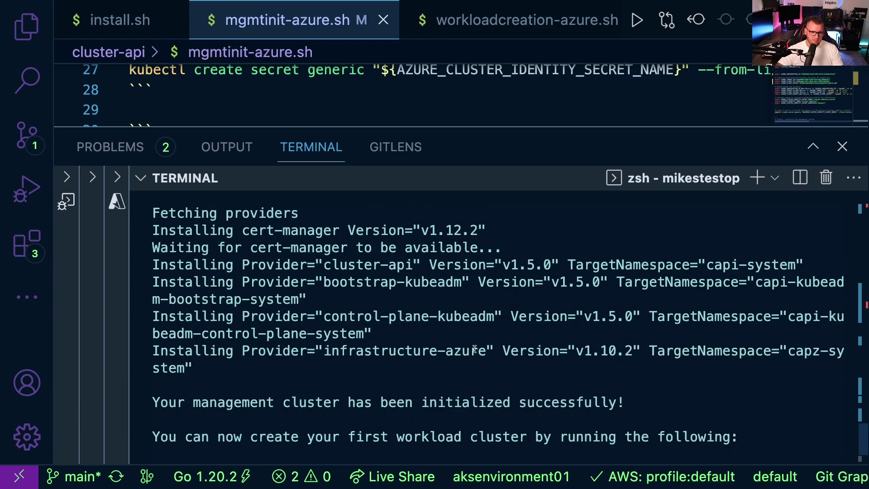
left_click_drag(485, 315, 333, 317)
left_click(433, 324)
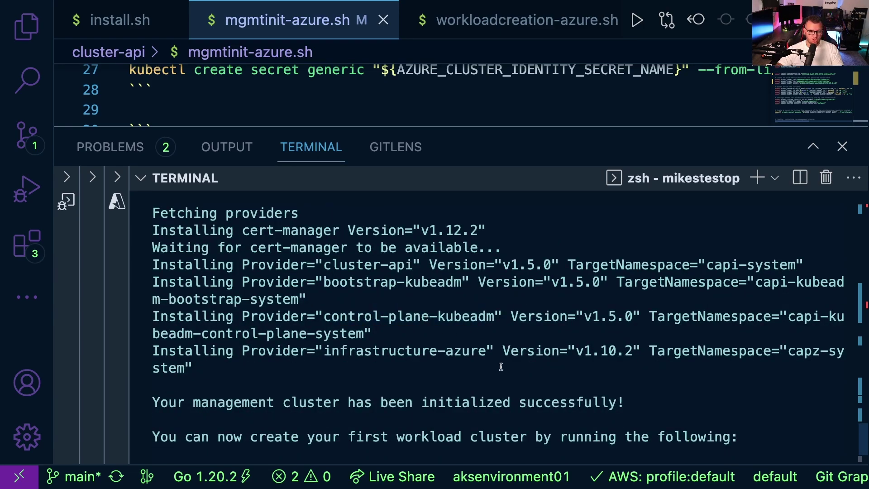
left_click_drag(485, 351, 323, 351)
left_click(452, 355)
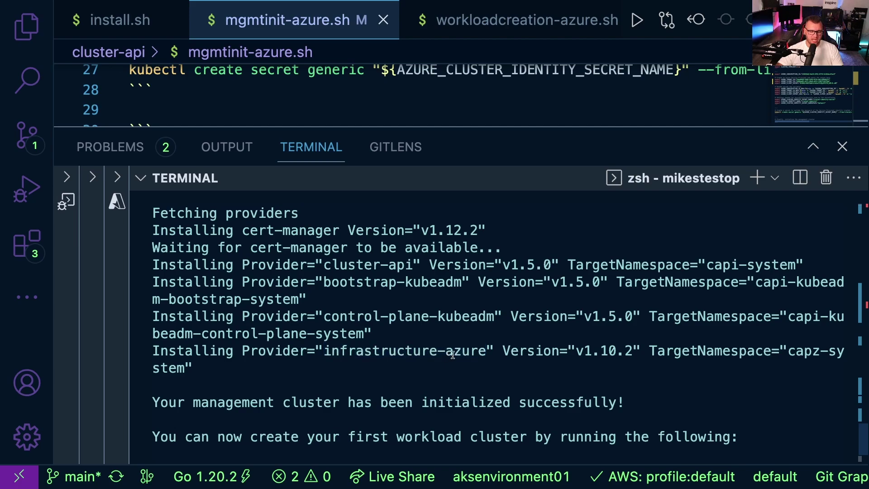
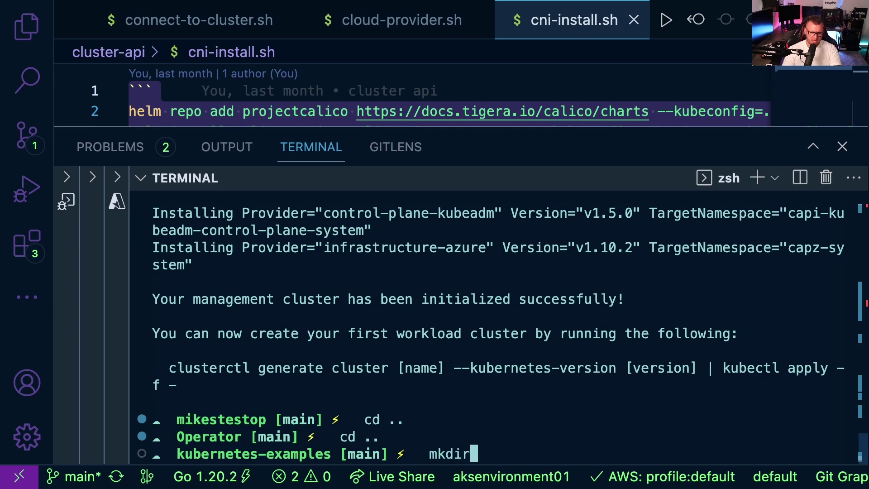
Create the azure-capi directory under kubernetes-examples, change into it and clear the terminal
type("cap")
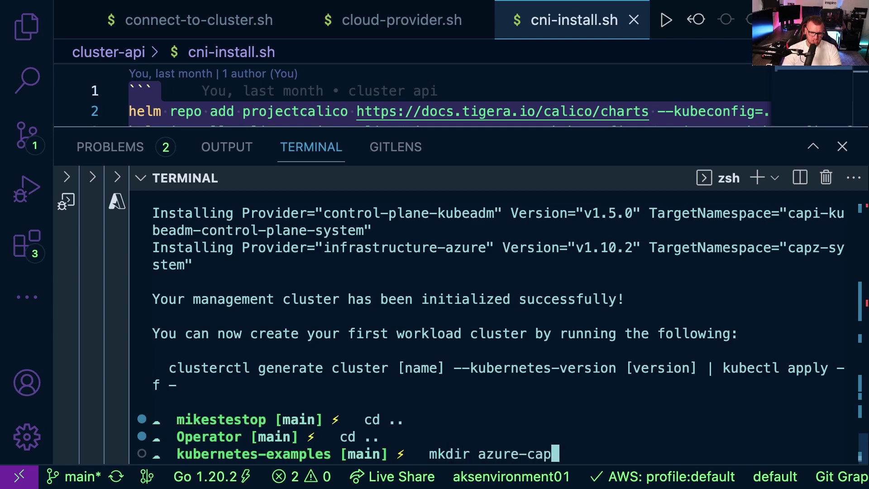
type("i")
key("Return")
type("cd azure-capi")
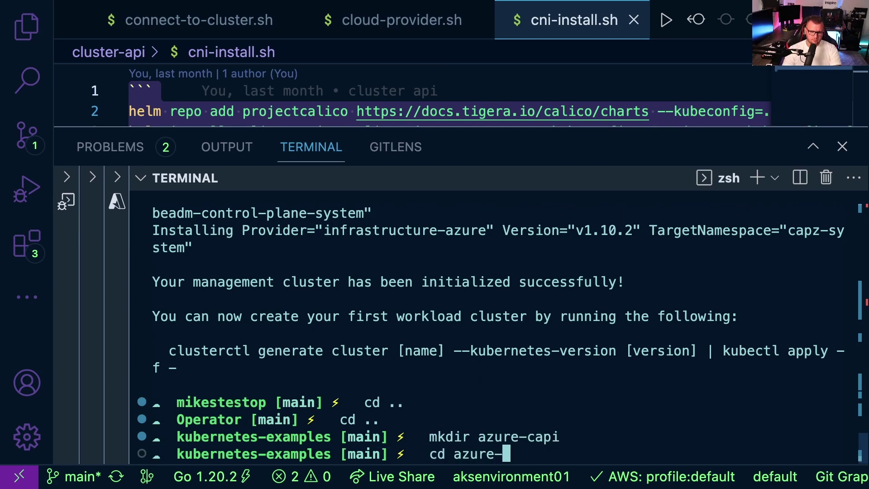
key("Return")
type("clear")
key("Return")
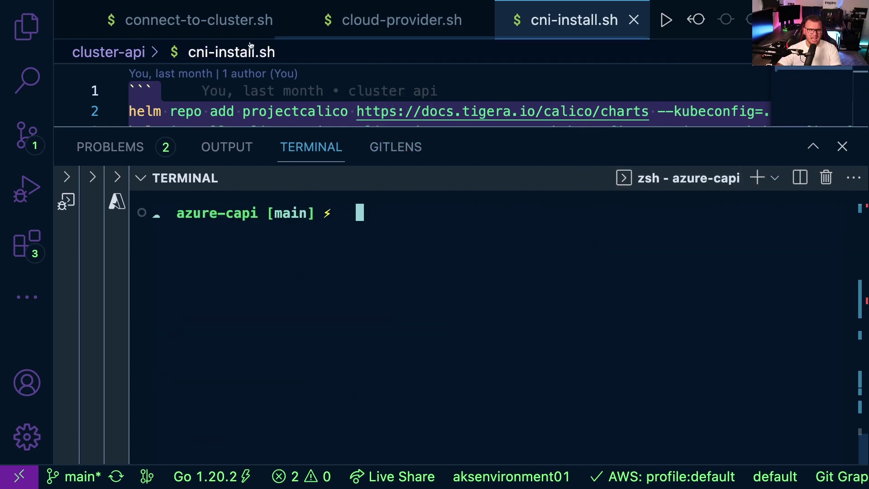
Open workloadcreation-azure.sh, hide the terminal and examine the location, machine type and resource group exports
scroll(227, 37, "up", 2)
scroll(227, 37, "up", 2)
left_click(213, 21)
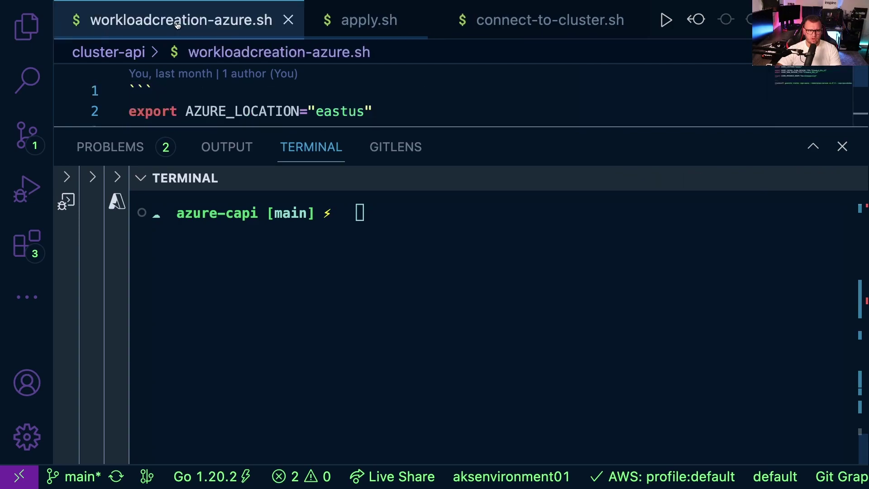
left_click(843, 146)
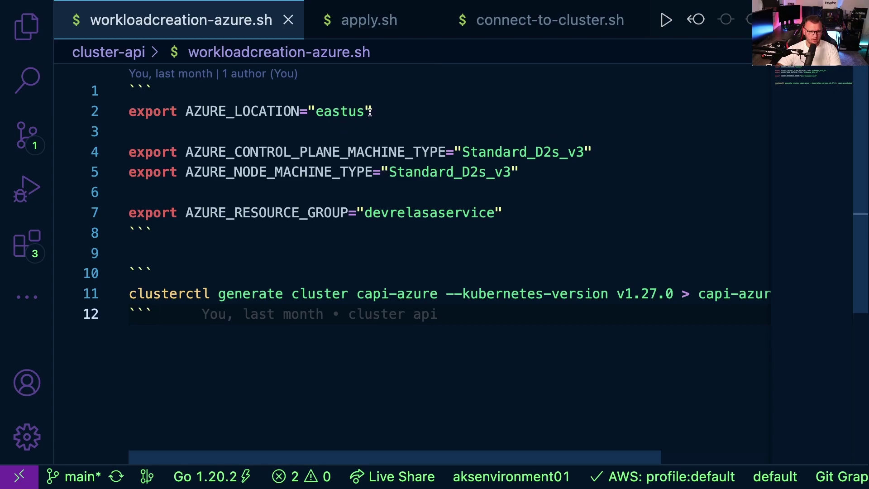
left_click_drag(370, 111, 137, 112)
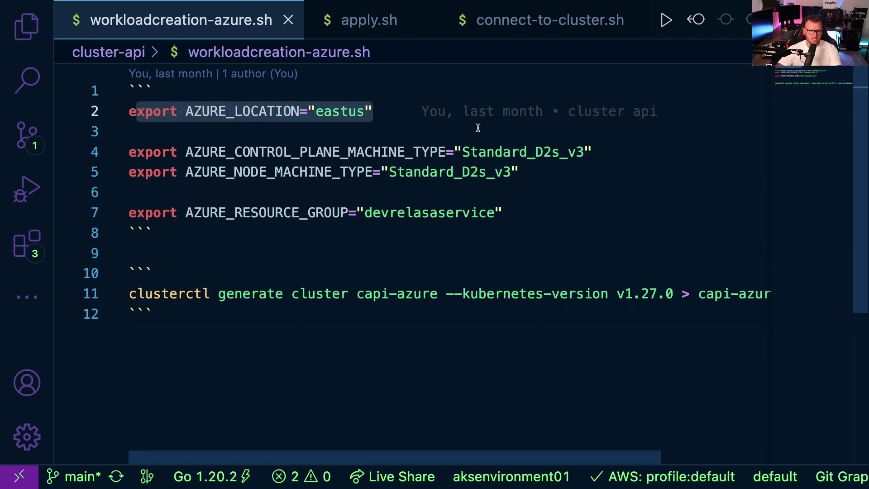
left_click_drag(594, 152, 463, 153)
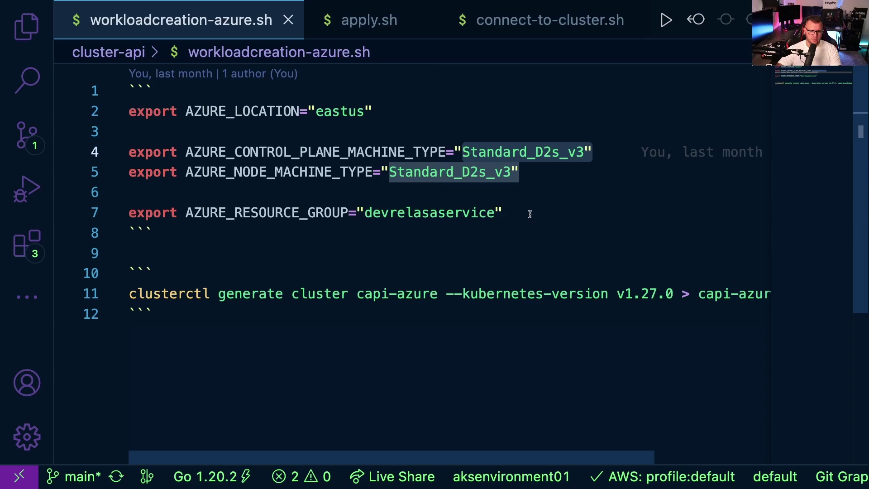
left_click_drag(501, 213, 205, 212)
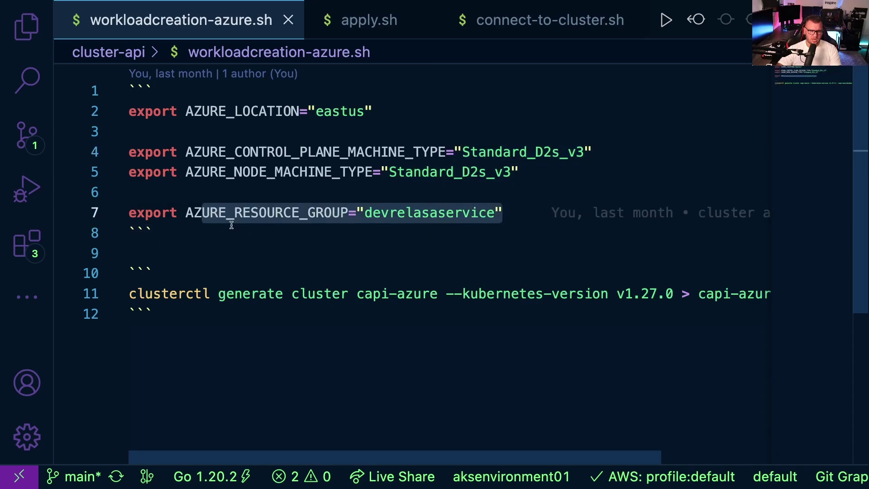
Run the location, machine type and resource group exports from workloadcreation-azure.sh in the terminal, and shrink the terminal area
left_click_drag(502, 212, 130, 113)
key("super+c")
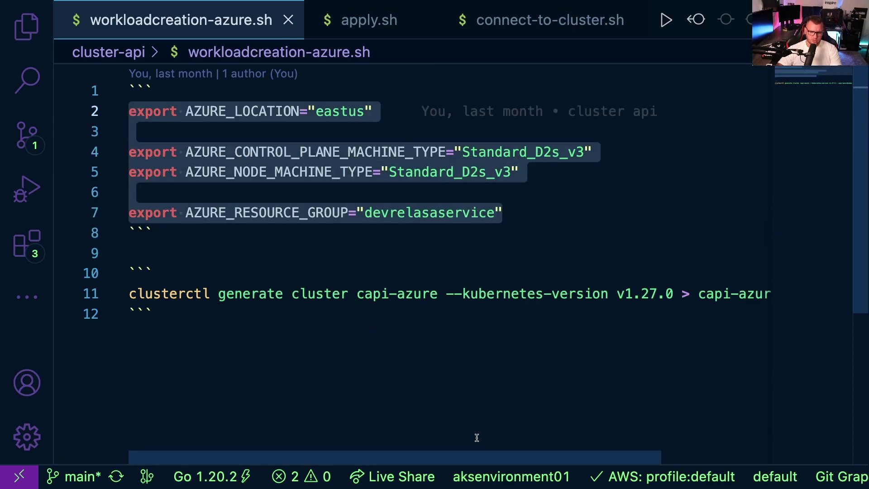
key("ctrl+grave")
key("super+v")
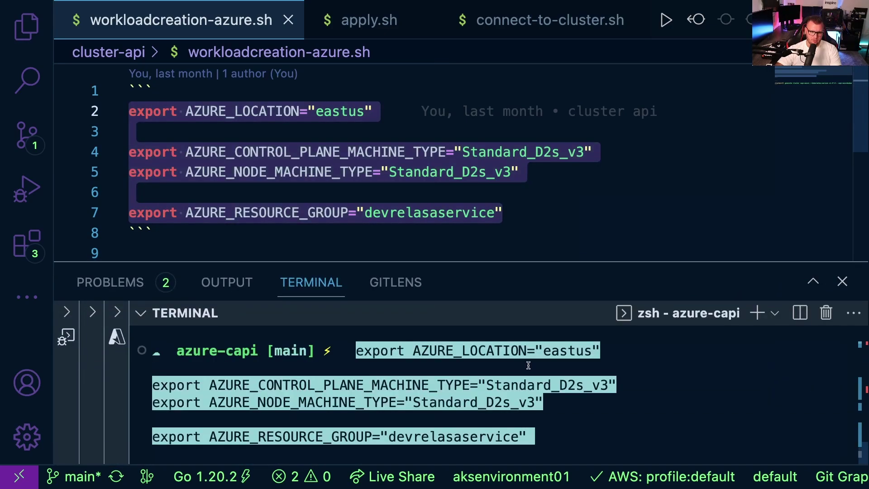
key("Return")
left_click_drag(775, 262, 760, 383)
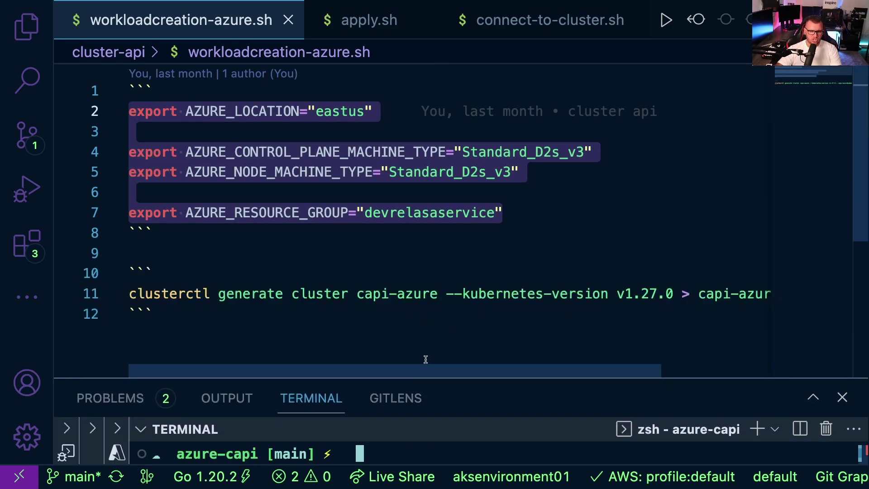
Examine the clusterctl generate cluster command on line 11 and its cluster name argument
scroll(415, 371, "right", 5)
scroll(387, 365, "left", 5)
left_click_drag(126, 295, 359, 295)
left_click(381, 294)
double_click(382, 293)
left_click(436, 294)
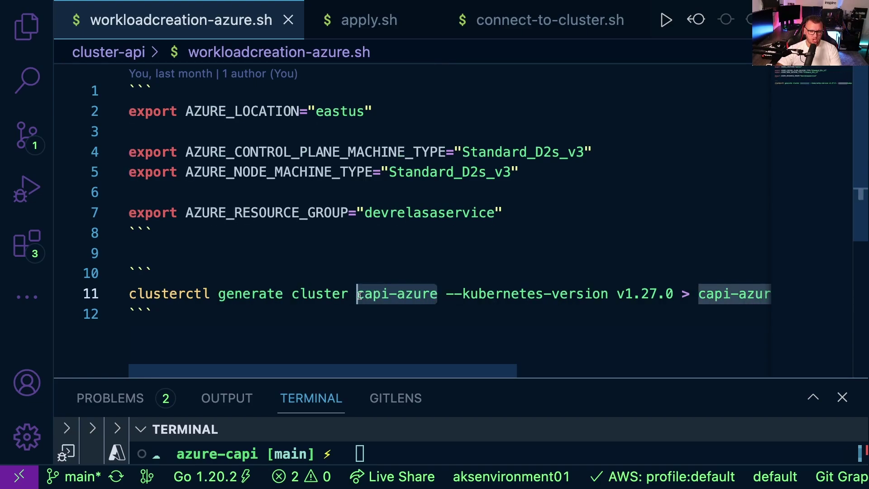
Try capi-aws as the cluster name in the generate command, and restore the name to capi-azure
left_click(435, 294)
key("BackSpace")
key("BackSpace")
key("BackSpace")
key("BackSpace")
type("ws")
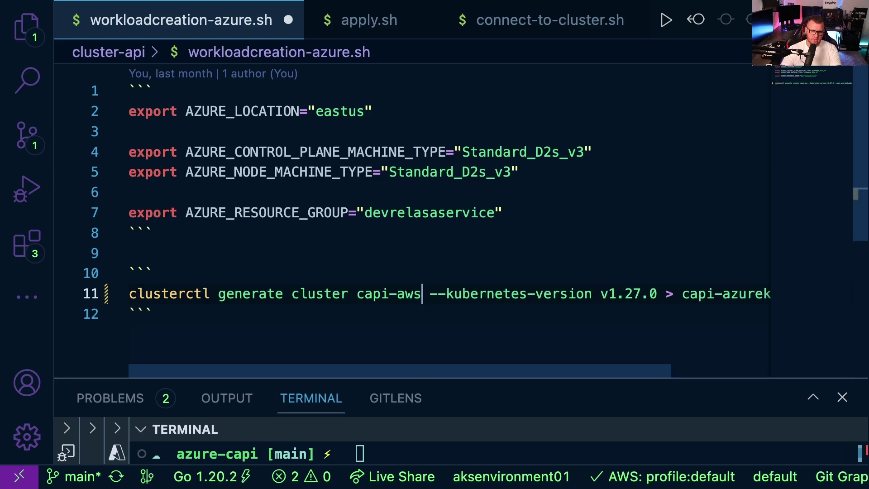
key("BackSpace")
key("BackSpace")
type("zure")
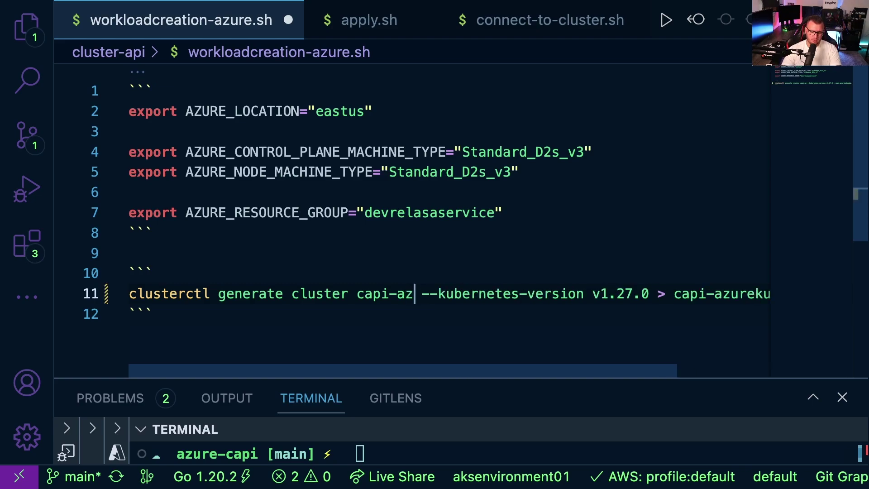
Run clusterctl generate cluster capi-azure with --kubernetes-version v1.27.0, redirecting the output to capi-azurekubeadm.yaml, and save workloadcreation-azure.sh
scroll(491, 369, "right", 5)
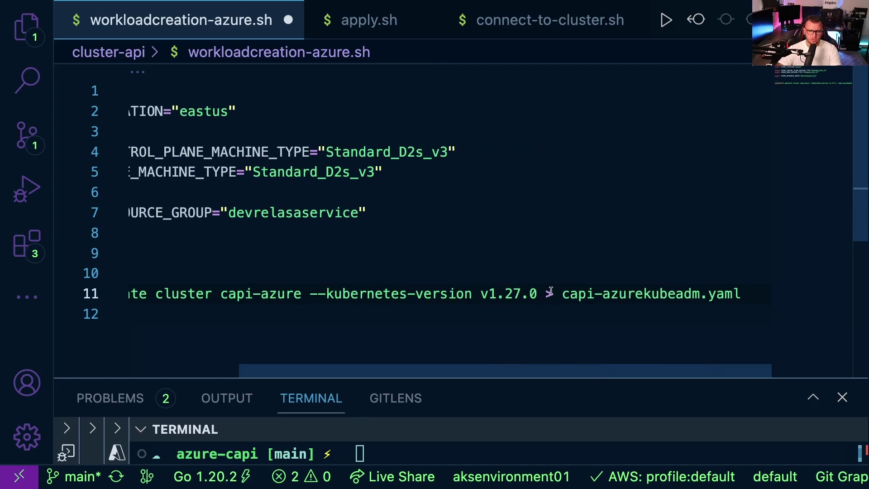
left_click_drag(538, 293, 325, 296)
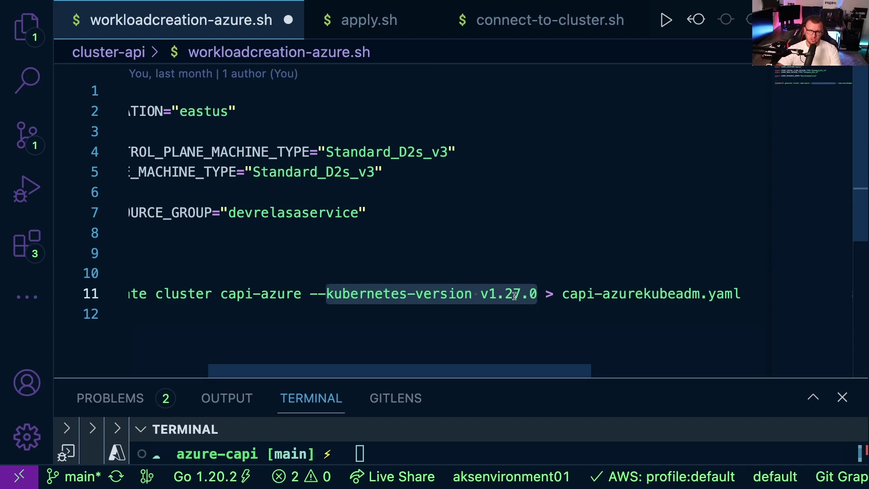
left_click(545, 312)
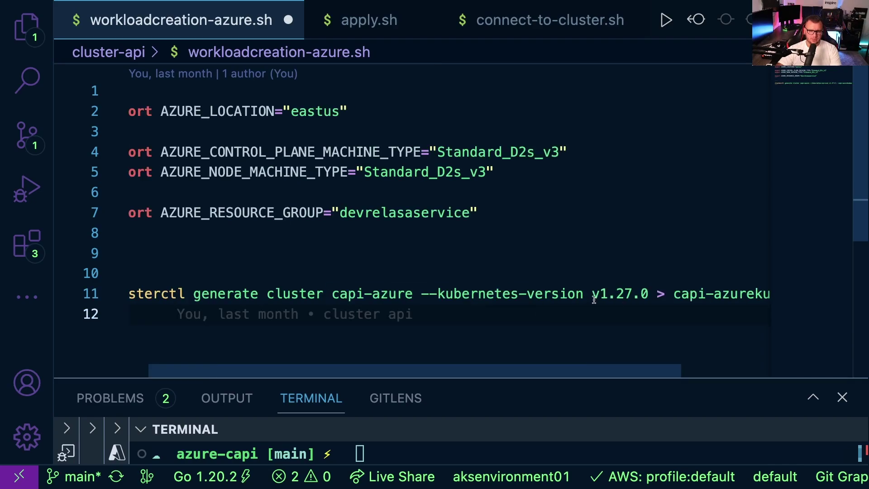
left_click_drag(573, 372, 713, 371)
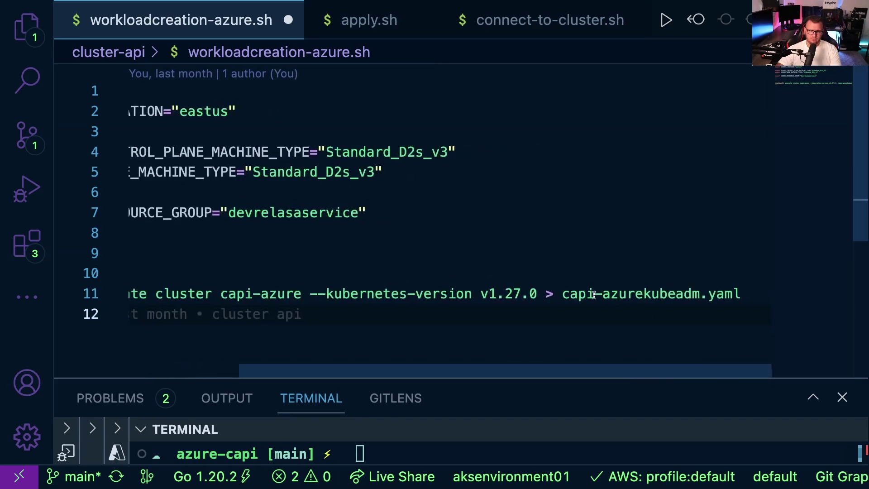
left_click_drag(563, 294, 741, 294)
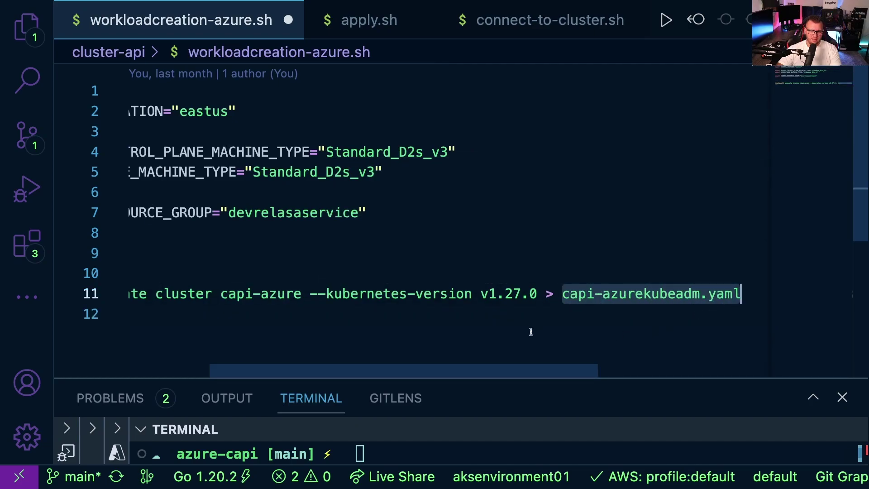
left_click_drag(500, 373, 382, 324)
triple_click(388, 294)
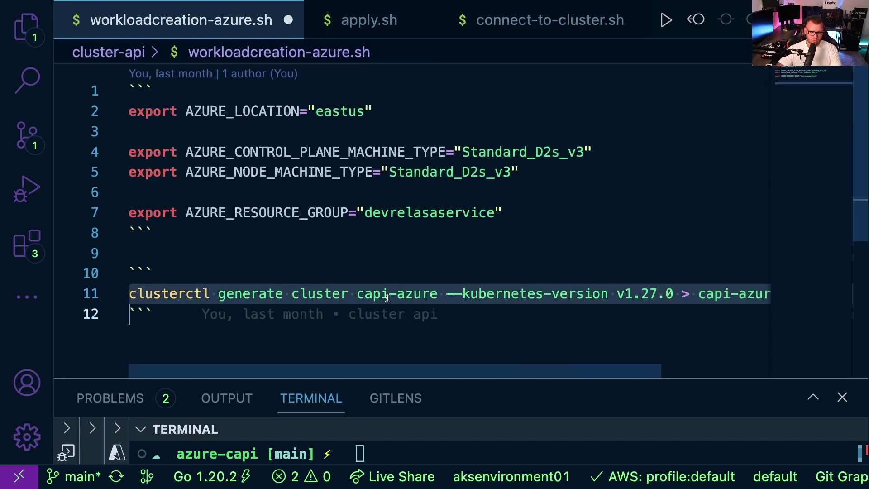
key("ctrl+Return")
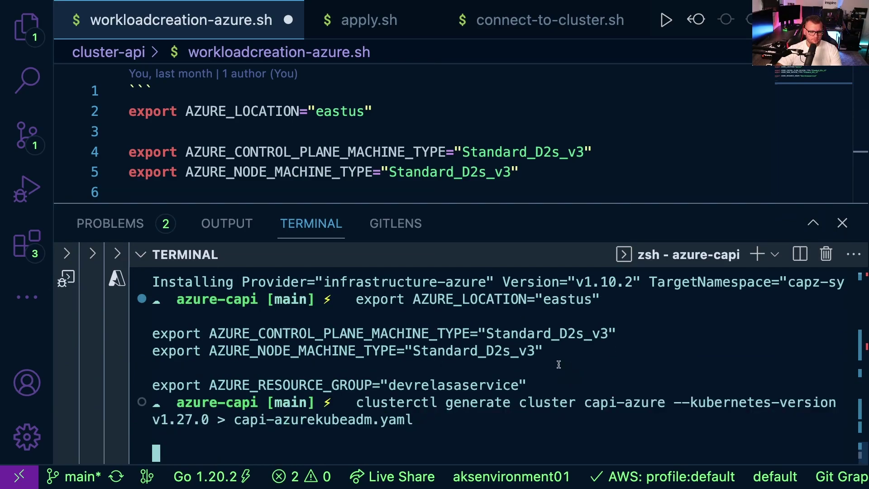
left_click(392, 172)
key("super+s")
Open capi-azurekubeadm.yaml from the azure-capi folder and hide the file explorer and terminal to view it in full
left_click(27, 25)
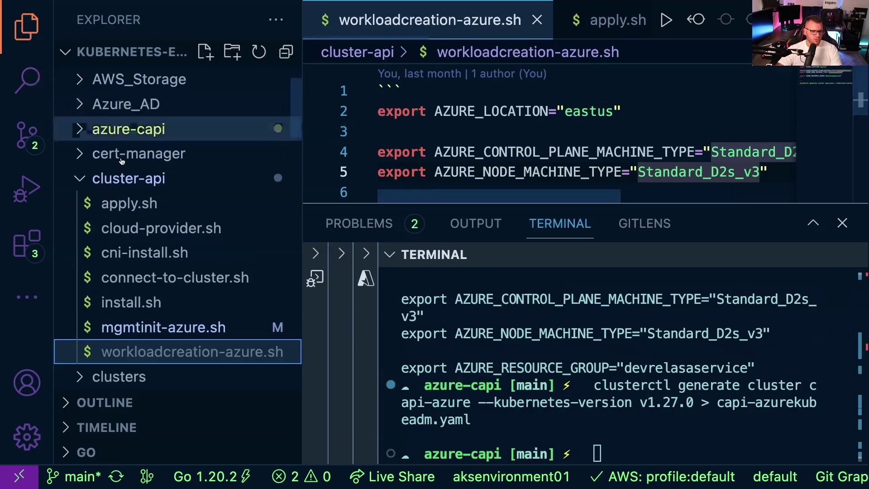
left_click(136, 129)
left_click(174, 152)
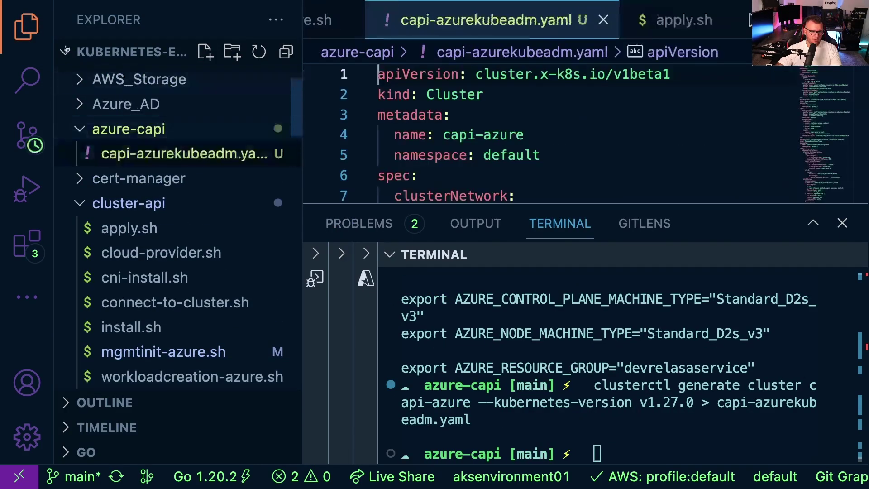
left_click(27, 25)
left_click(842, 223)
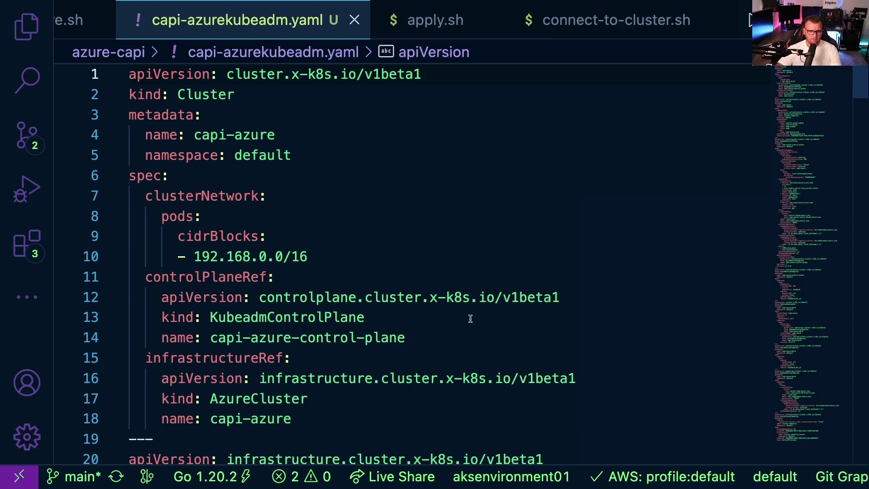
Examine the cluster network, Azure cluster and kubeadm control plane definitions in capi-azurekubeadm.yaml
scroll(392, 250, "down", 3)
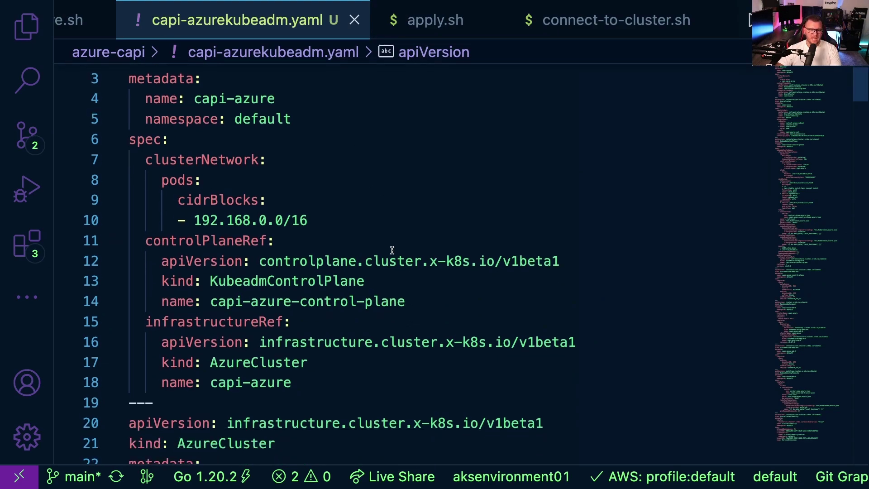
scroll(393, 242, "up", 3)
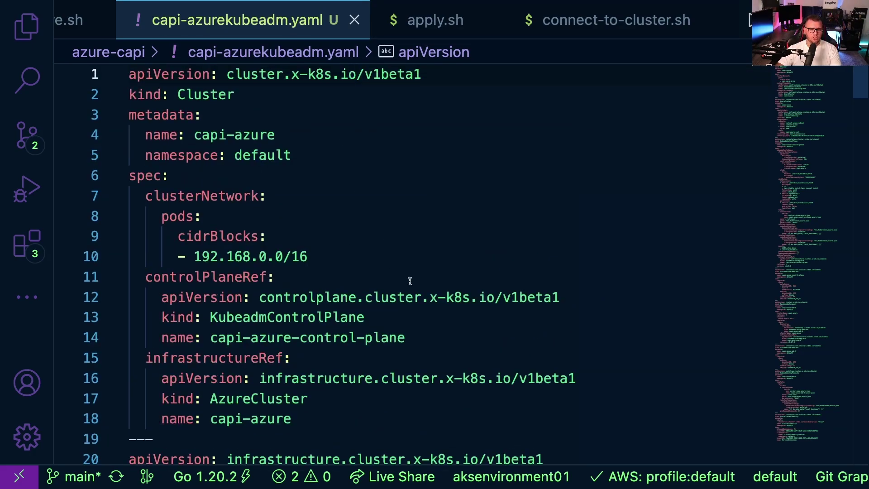
scroll(410, 280, "down", 5)
scroll(411, 278, "down", 2)
scroll(411, 277, "up", 7)
scroll(411, 277, "down", 20)
scroll(412, 277, "up", 3)
scroll(415, 277, "down", 20)
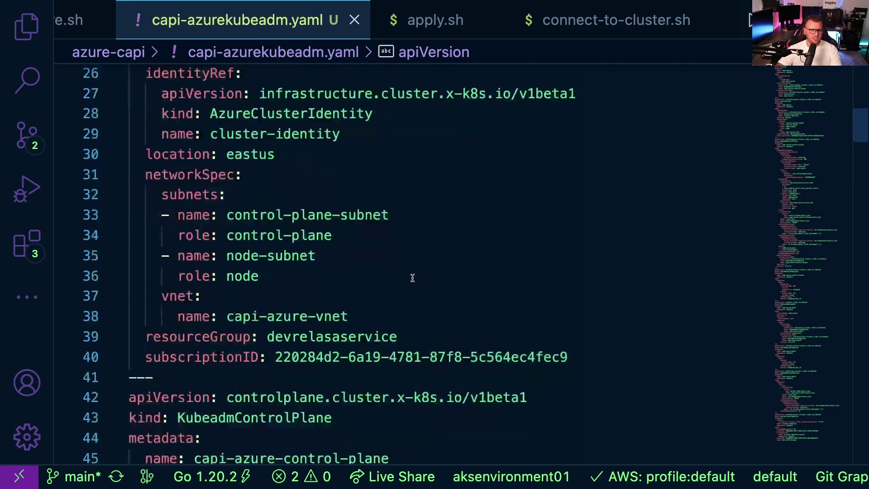
scroll(418, 276, "down", 20)
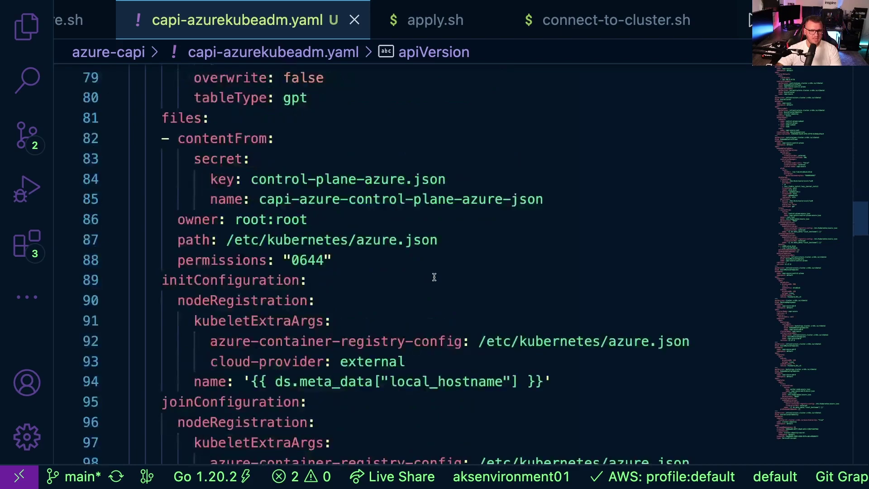
scroll(434, 275, "up", 20)
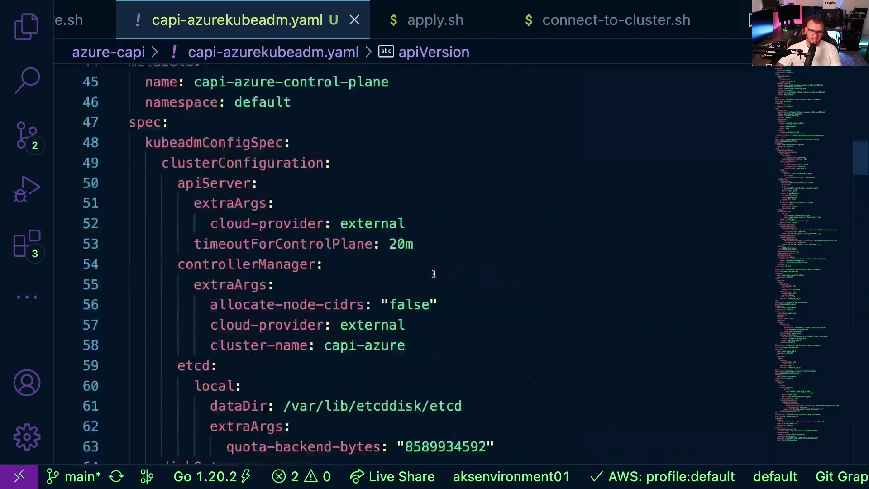
Close capi-azurekubeadm.yaml and workloadcreation-azure.sh, and copy the kubectl apply command from apply.sh
left_click(354, 20)
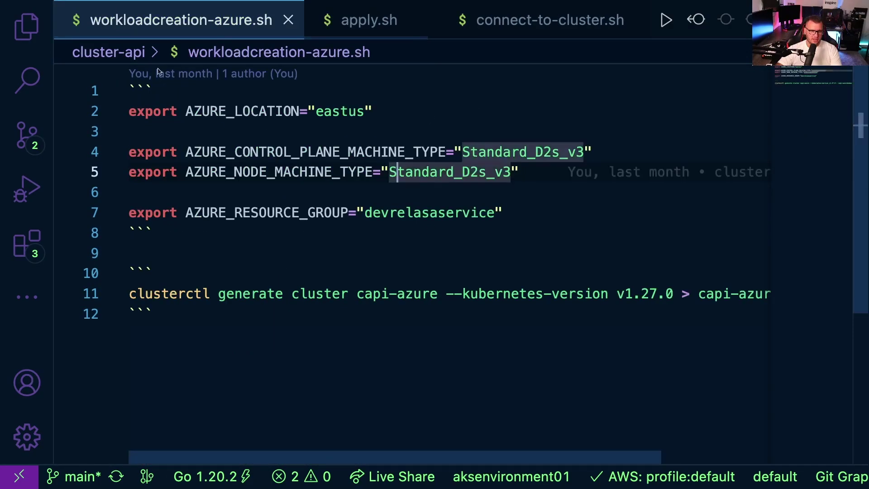
left_click(286, 21)
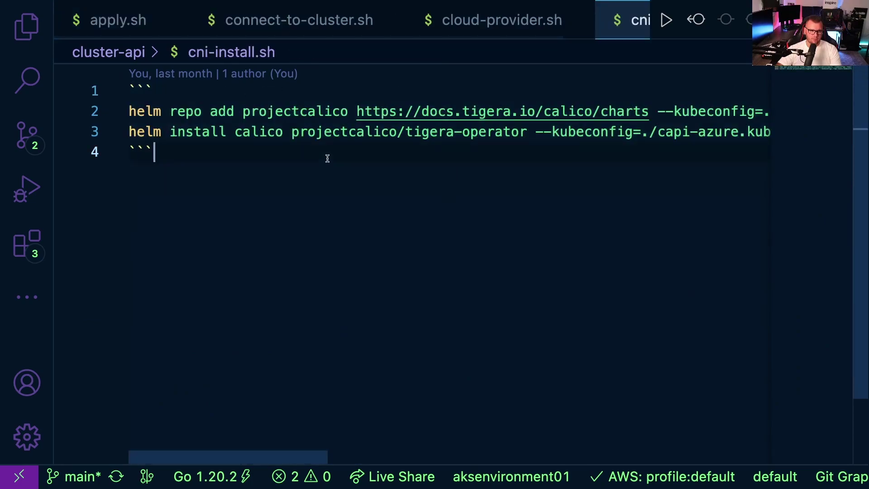
left_click(144, 23)
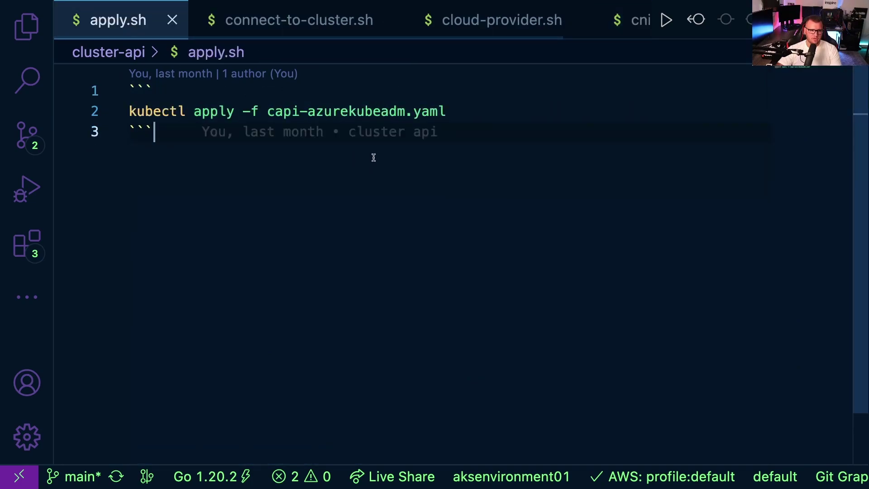
double_click(275, 111)
triple_click(349, 112)
key("super+c")
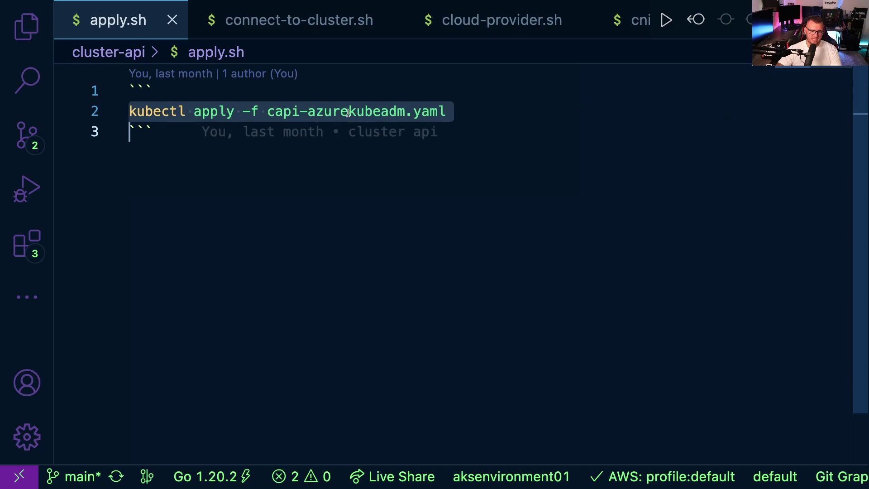
Run kubectl apply -f capi-azurekubeadm.yaml in a cleared terminal and enlarge the terminal to show its output
key("ctrl+grave")
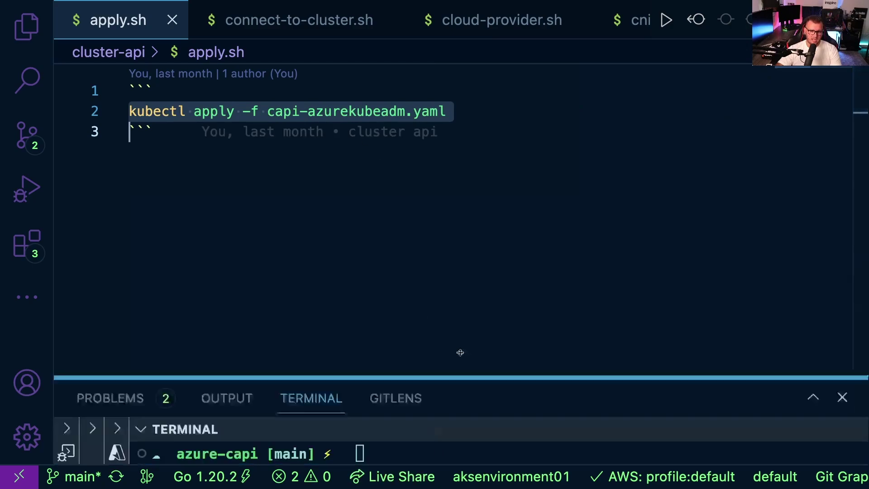
type("clear")
key("Return")
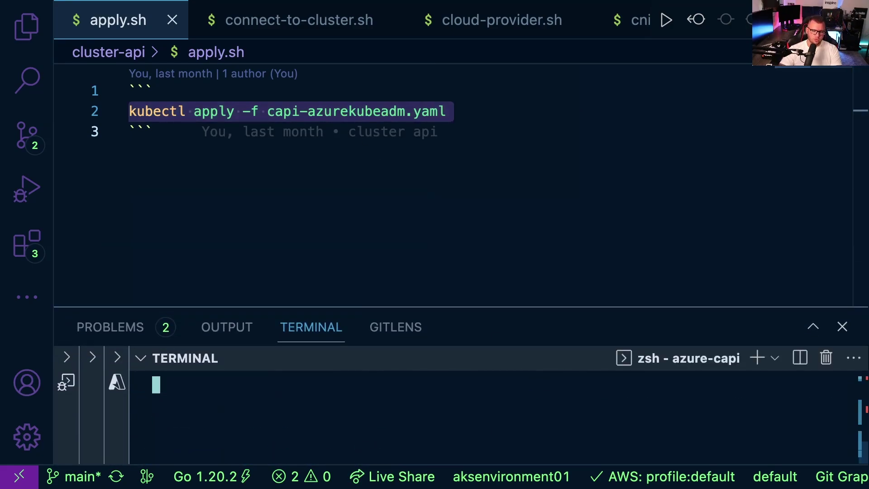
left_click_drag(442, 310, 442, 207)
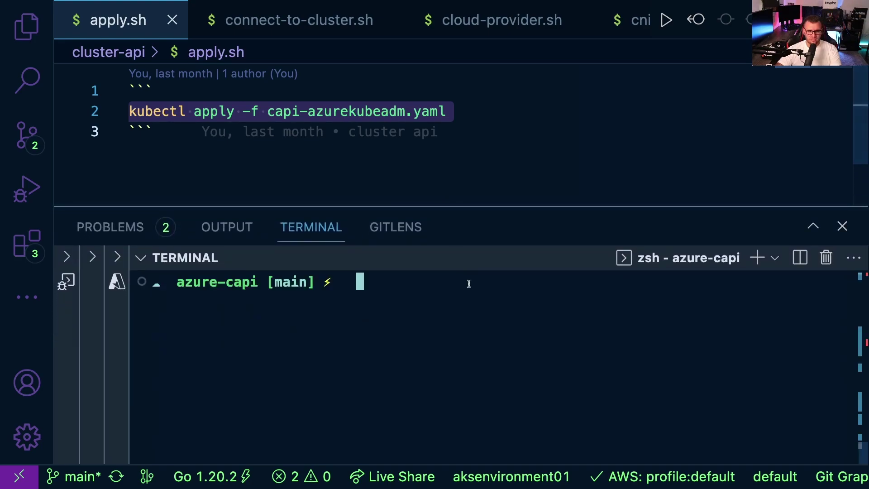
left_click(325, 111)
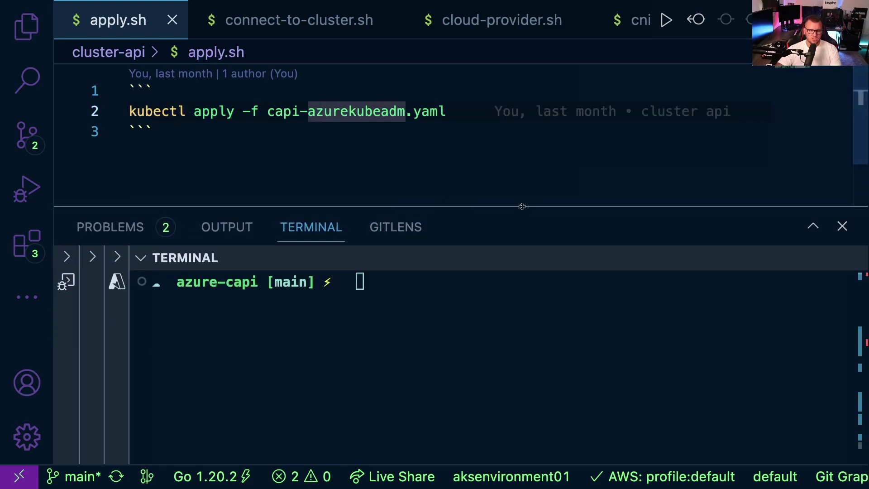
left_click(431, 355)
key("super+v")
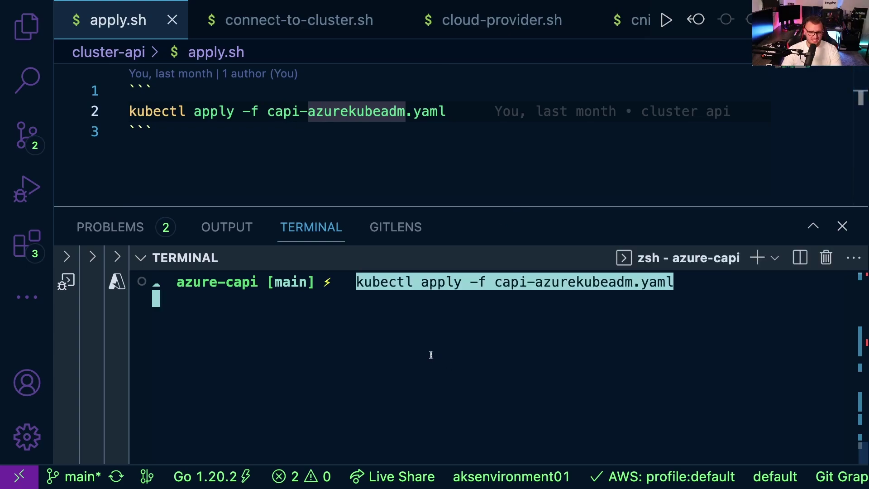
key("Return")
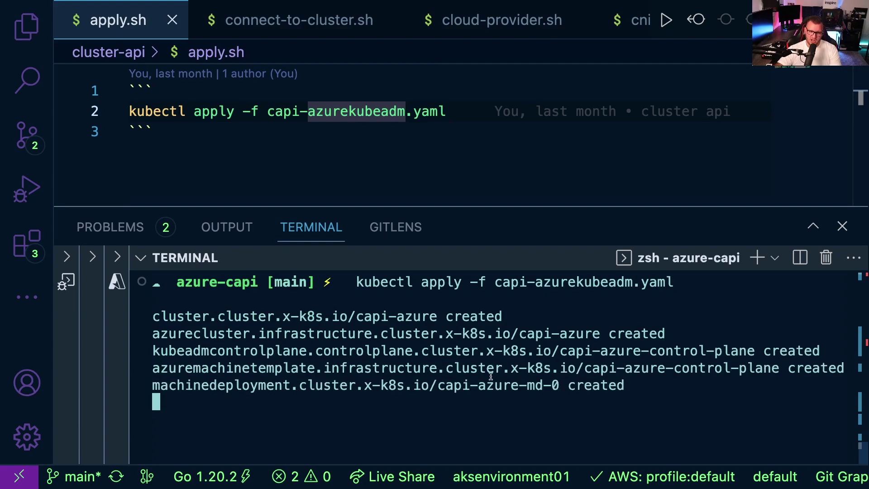
left_click_drag(437, 206, 438, 154)
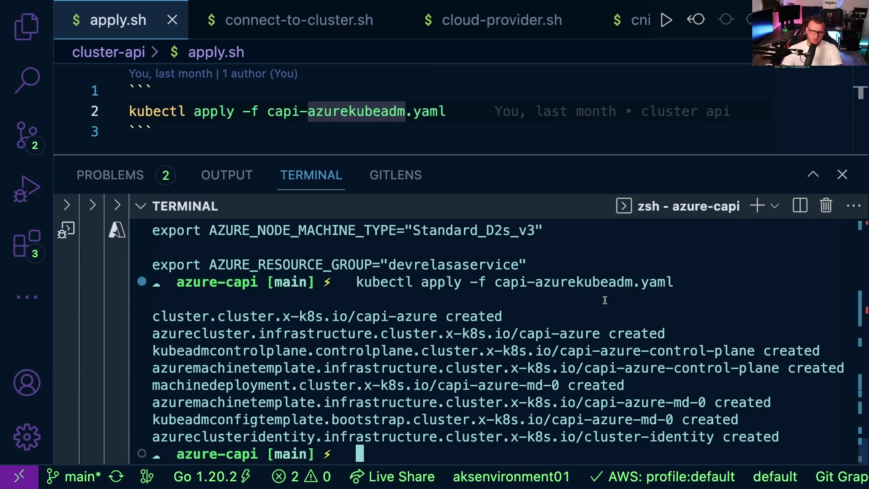
Clear the terminal and list the management cluster's namespaces with kubectl get ns
type("clear")
key("Return")
type("kubectl get ns")
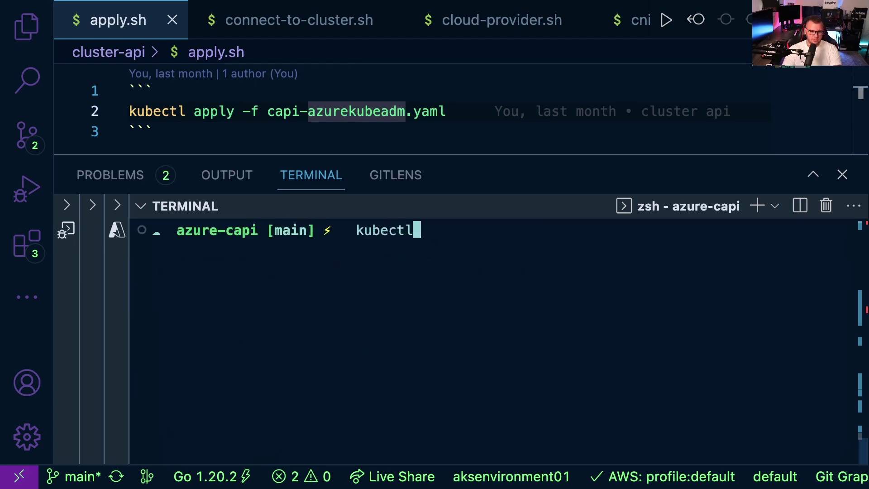
key("Return")
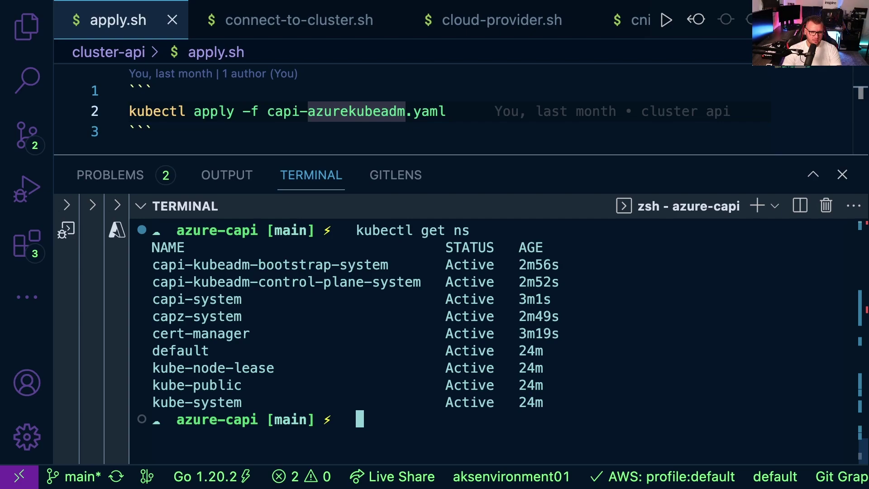
List all resources in the capi-system namespace with kubectl get all -n capi-system
type("kubectl ")
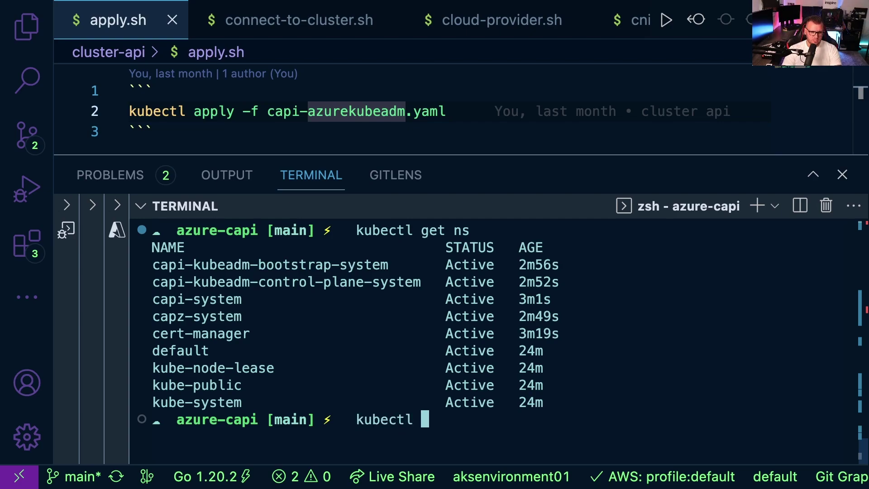
type("get all -n capi")
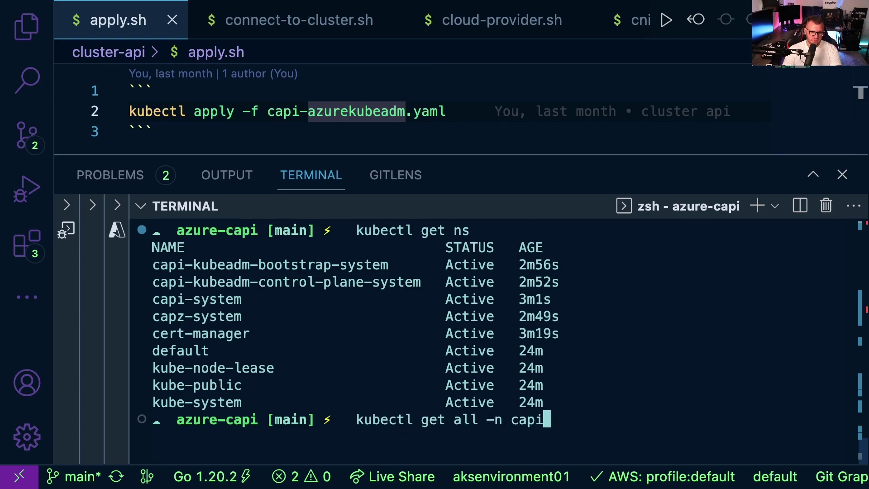
type("-system")
key("Return")
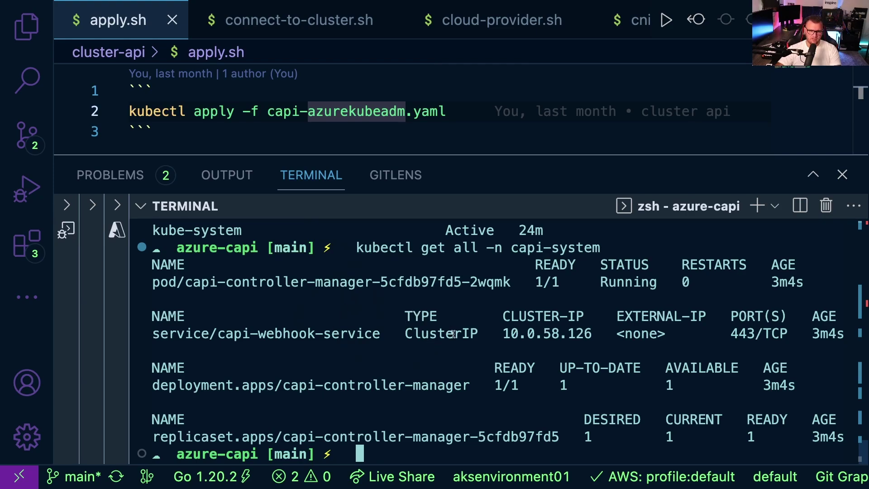
Clear the terminal and list the Cluster API clusters with kubectl get cluster
key("ctrl+l")
type("kubec")
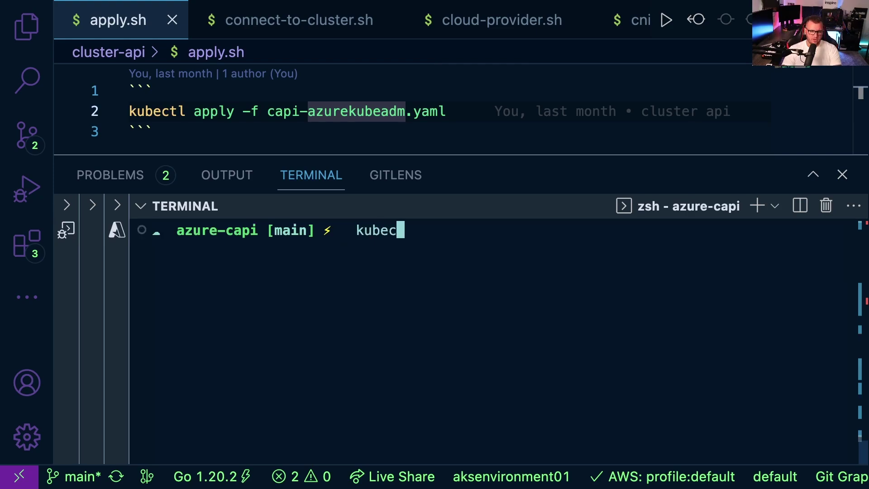
type("tl get cluster")
key("Return")
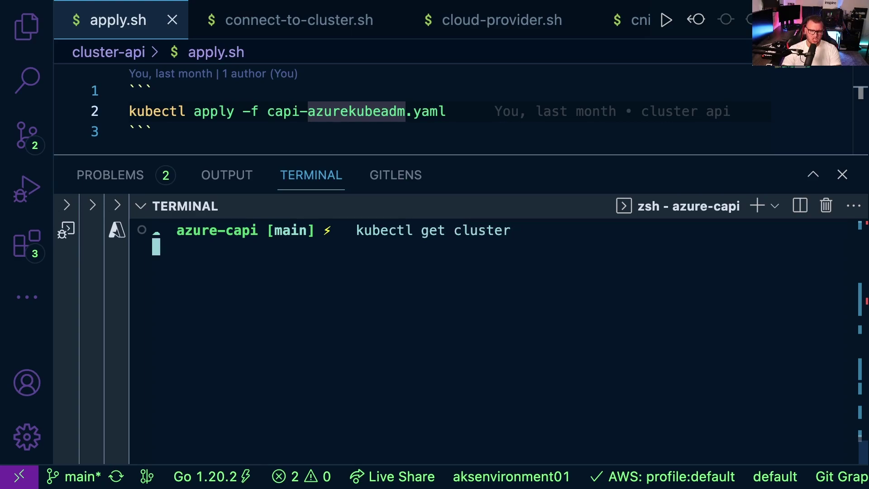
left_click_drag(412, 263, 144, 264)
left_click(278, 266)
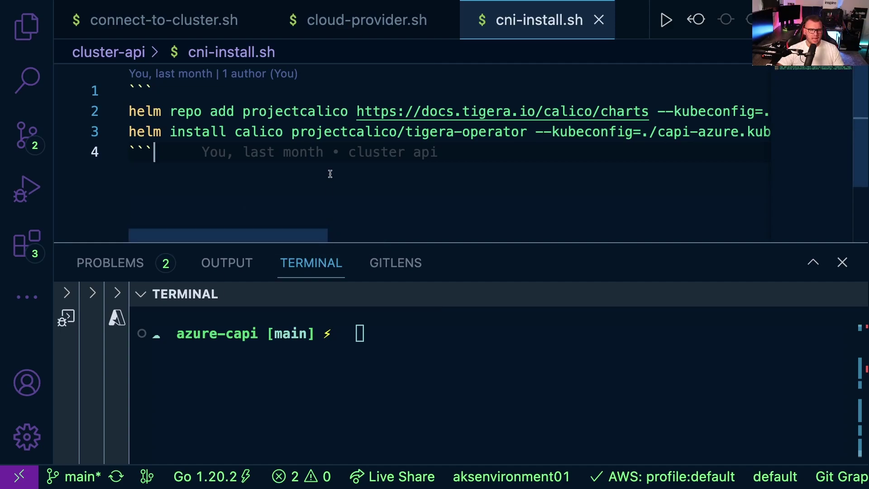
Examine the clusterctl get kubeconfig capi-azure command and its capi-azure.kubeconfig output file in connect-to-cluster.sh, and close the script
left_click(214, 31)
left_click(340, 113)
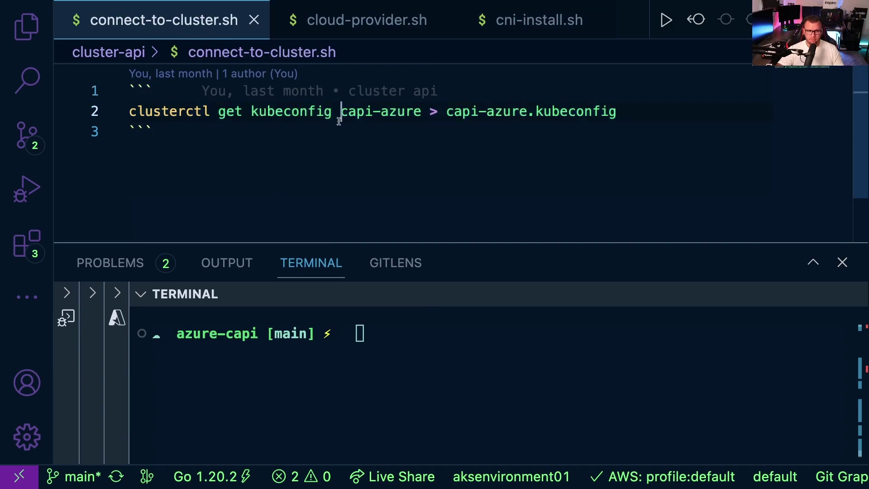
left_click(159, 112)
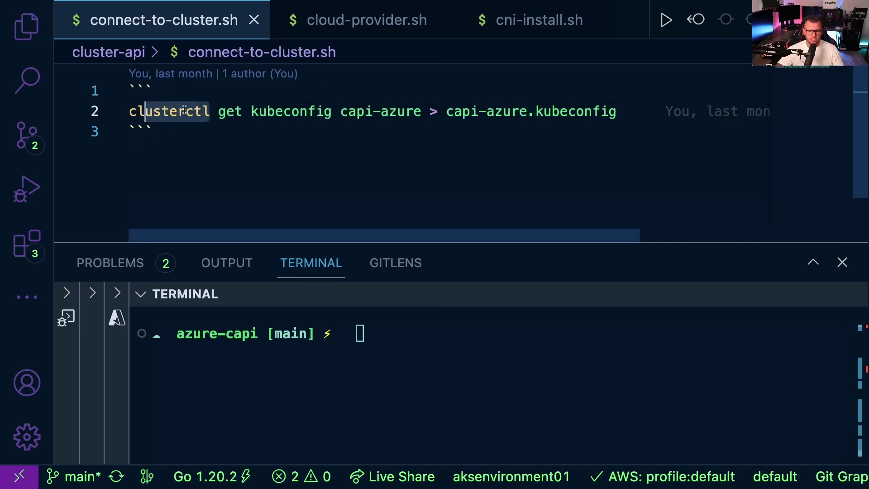
left_click(228, 112)
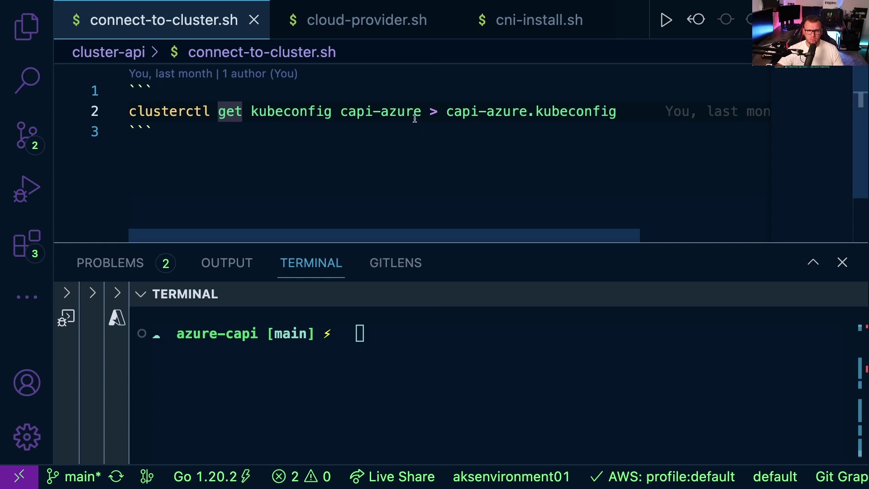
left_click_drag(424, 115, 611, 111)
left_click(617, 112)
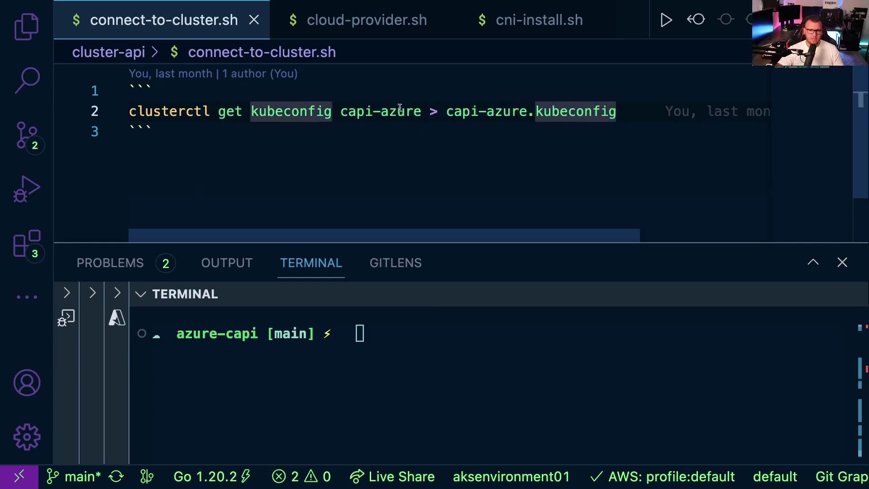
left_click(253, 20)
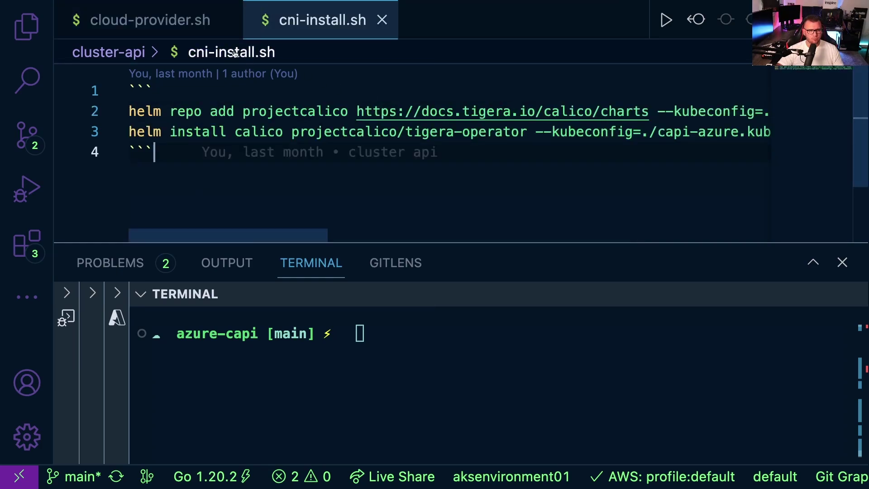
Examine the cloud-provider-azure helm install command in cloud-provider.sh through its cluster name and clusterCIDR settings, and close the script
left_click(191, 30)
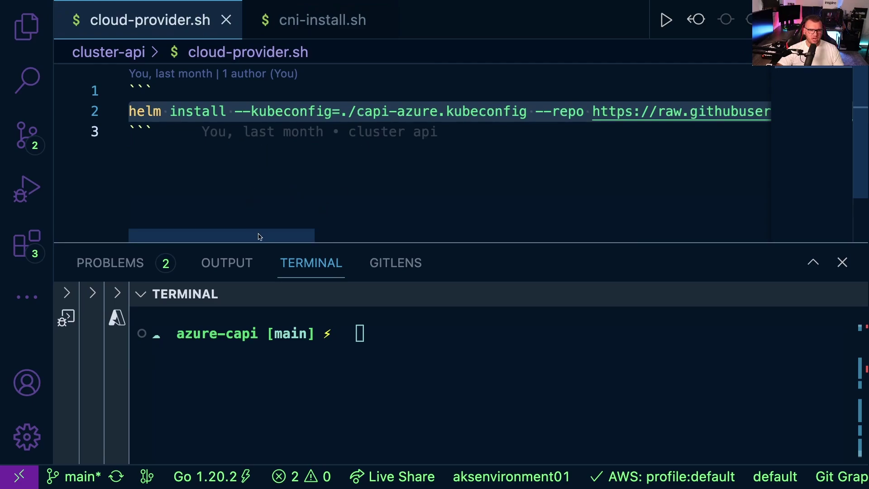
left_click_drag(259, 237, 568, 236)
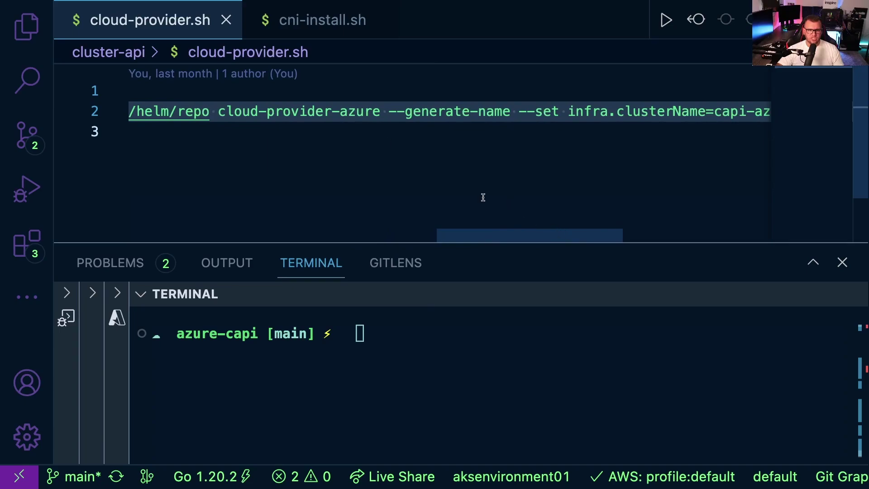
left_click_drag(486, 234, 635, 238)
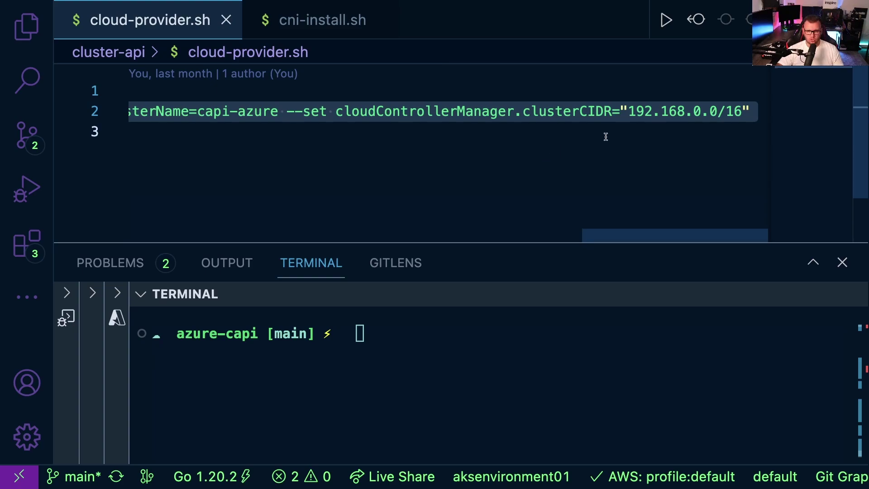
double_click(572, 113)
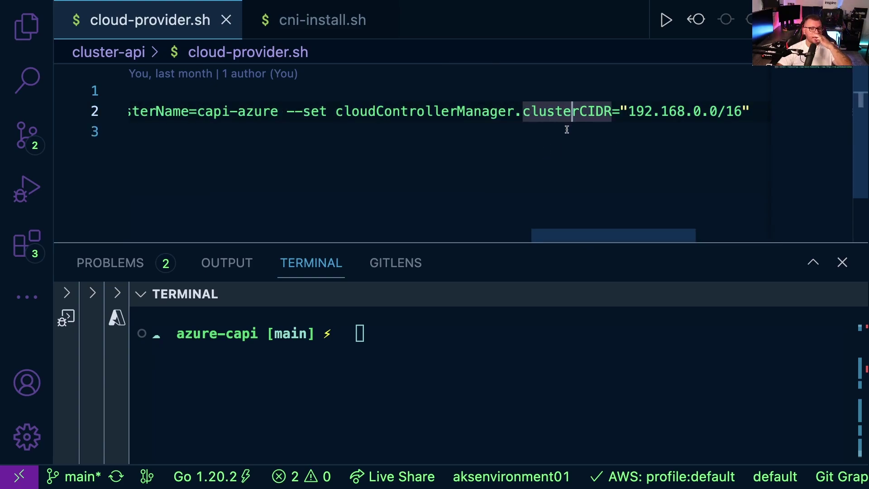
left_click(226, 20)
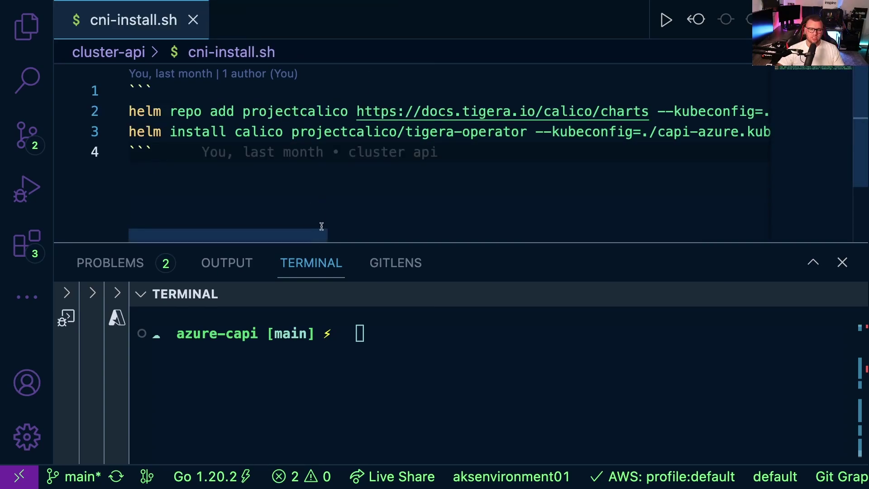
Examine the helm commands in cni-install.sh that add the projectcalico repository and install Calico
scroll(318, 235, "right", 5)
scroll(316, 236, "left", 5)
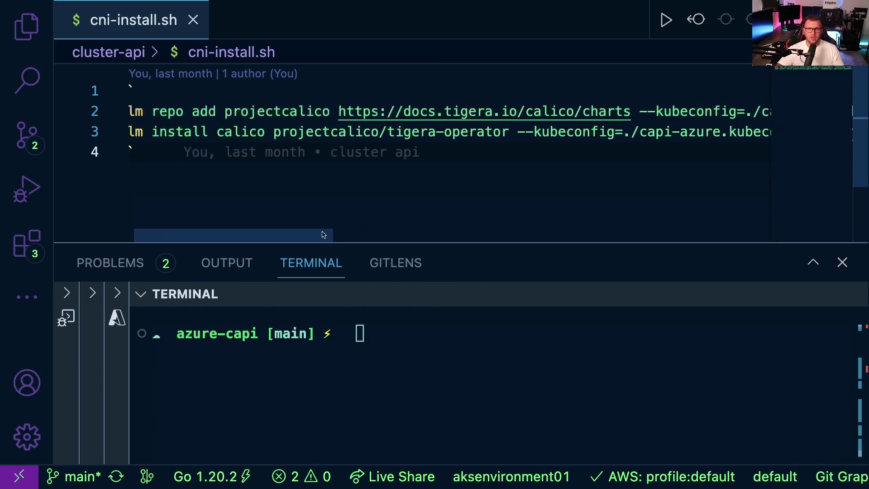
scroll(315, 238, "right", 2)
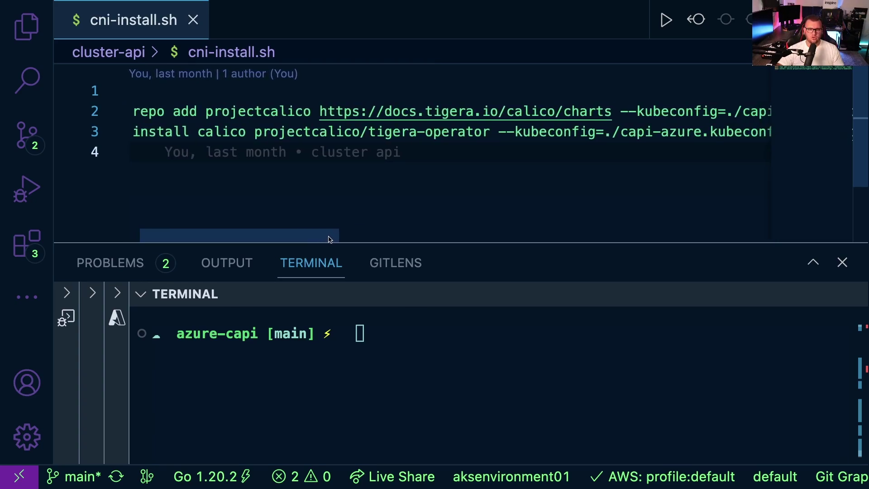
scroll(314, 210, "left", 2)
left_click_drag(300, 247, 293, 224)
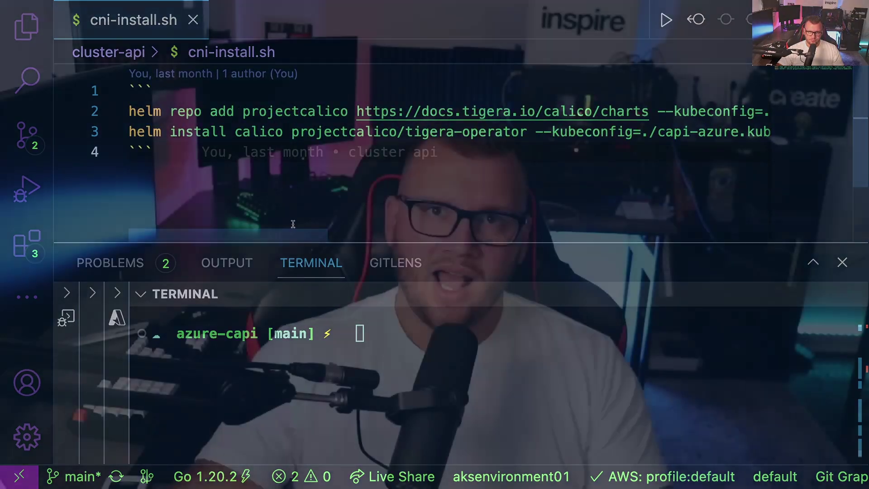